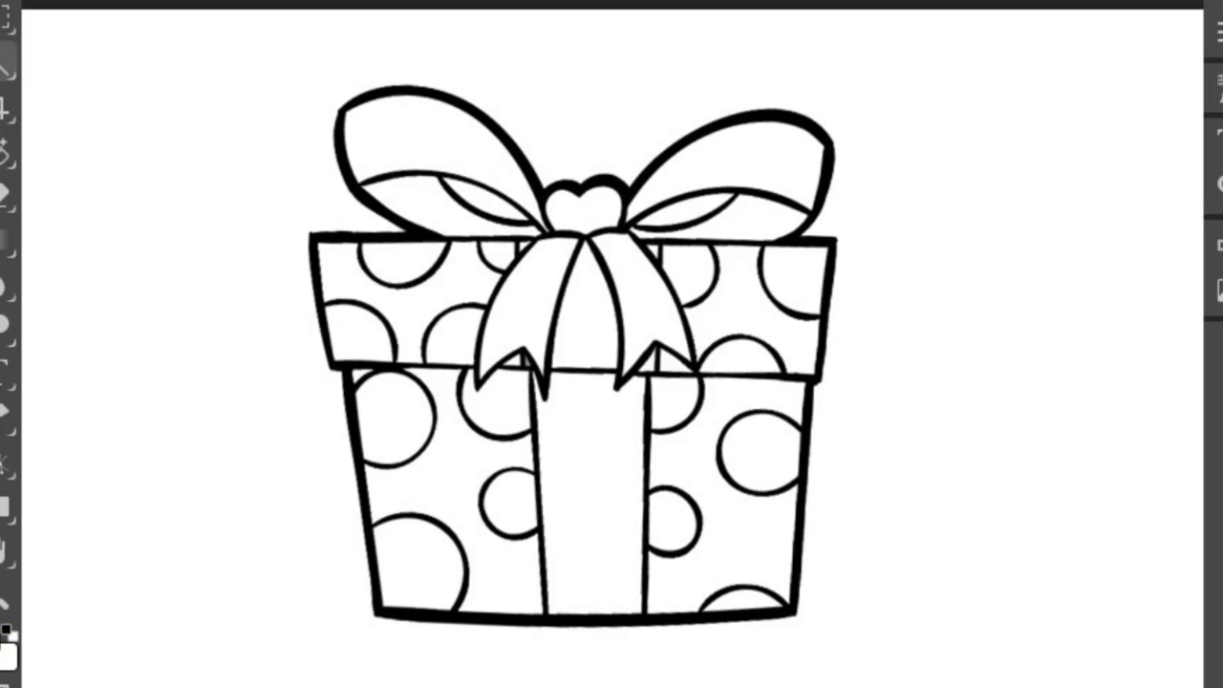
# Fill the selected bow loops and tails with bright blue 0090ff.
pyautogui.keyDown('shift'); pyautogui.click(750, 178); pyautogui.keyUp('shift')
pyautogui.keyDown('shift'); pyautogui.click(635, 298); pyautogui.keyUp('shift')
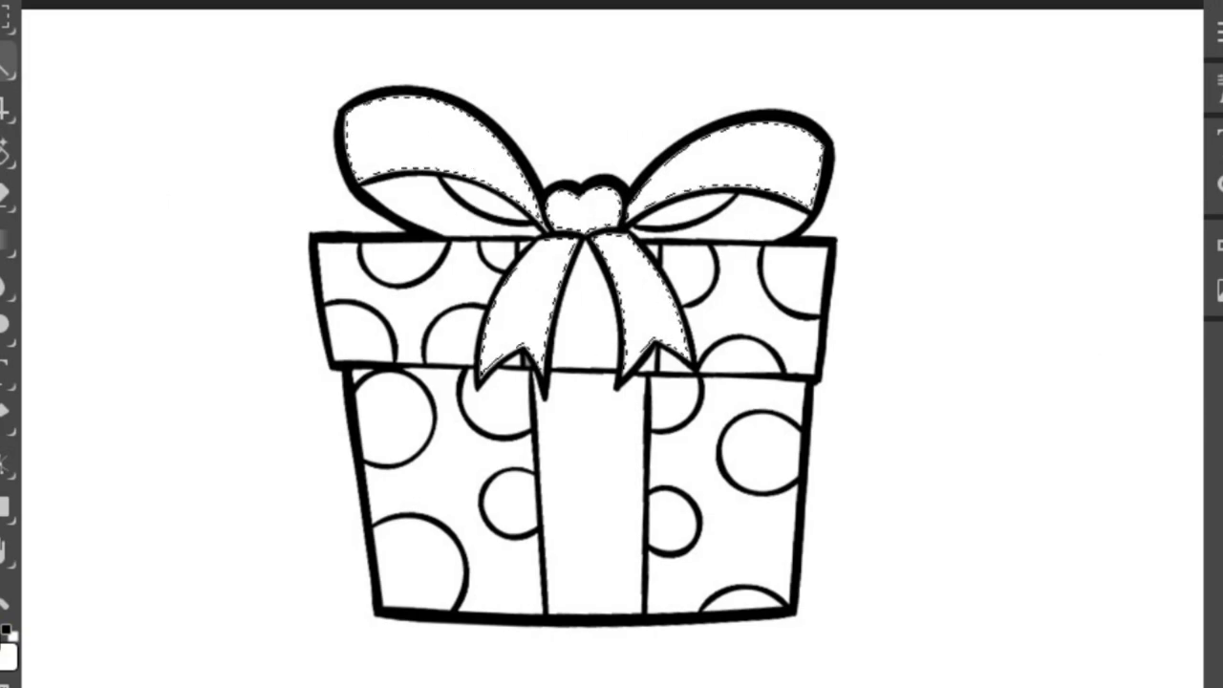
pyautogui.click(620, 391)
pyautogui.click(6, 657)
pyautogui.click(705, 561)
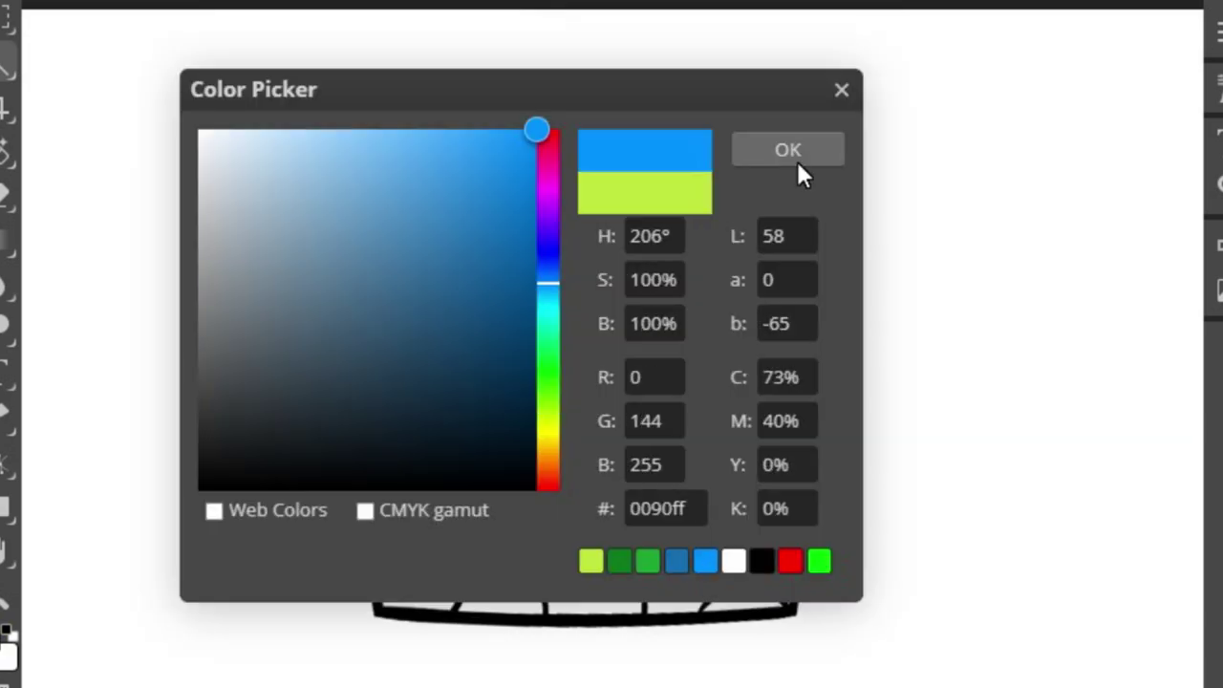
pyautogui.click(787, 150)
pyautogui.click(82, 343)
pyautogui.click(878, 241)
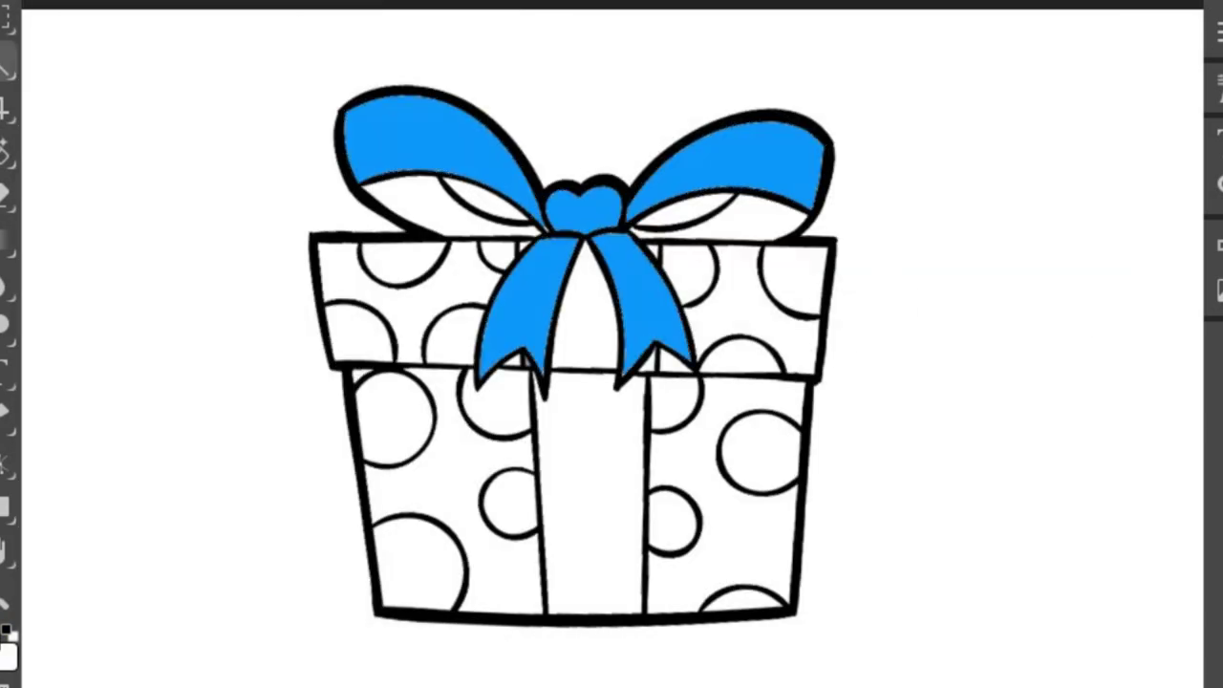
# Select the inner bow folds and vertical ribbon strip, expanding the selection by 4 px.
pyautogui.keyDown('shift'); pyautogui.click(750, 234); pyautogui.keyUp('shift')
pyautogui.keyDown('shift'); pyautogui.click(646, 372); pyautogui.keyUp('shift')
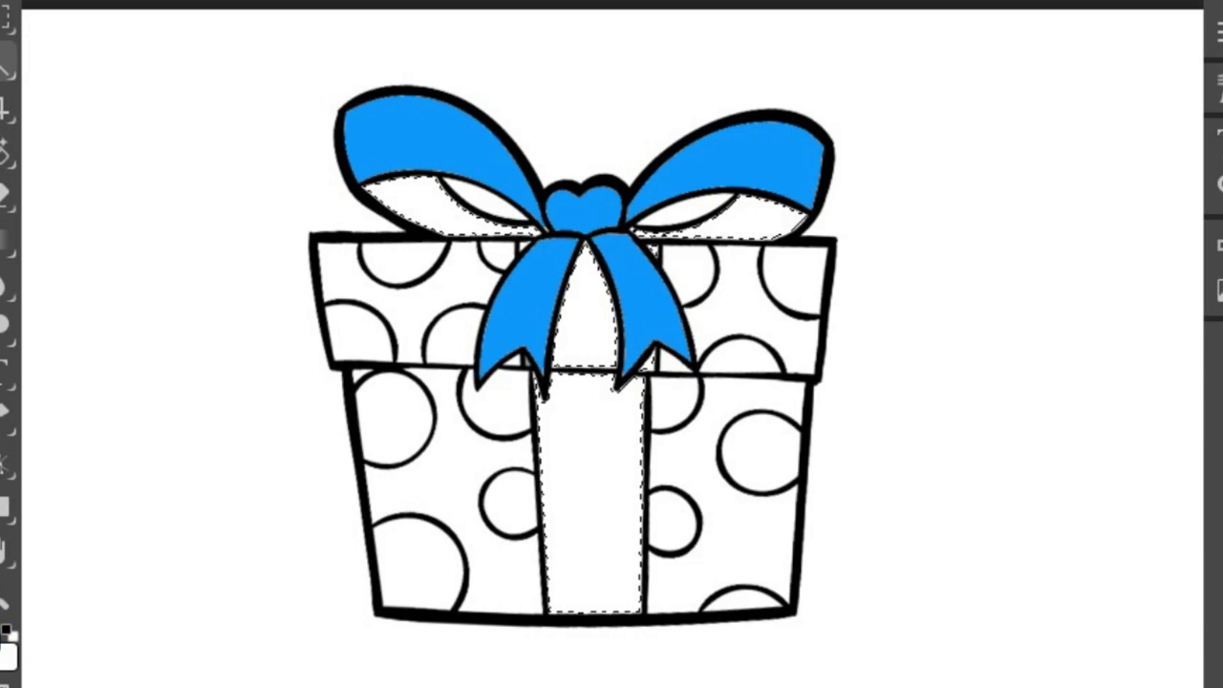
pyautogui.click(268, 3)
pyautogui.click(611, 384)
pyautogui.click(723, 180)
pyautogui.click(267, 3)
pyautogui.click(573, 382)
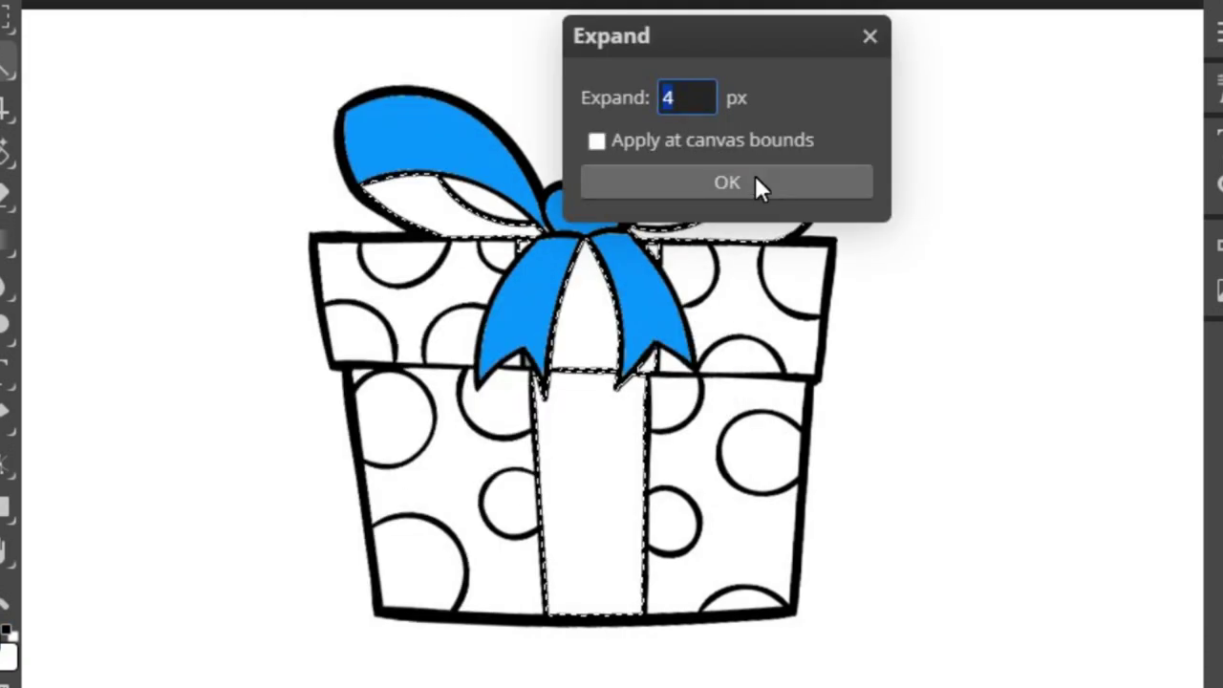
pyautogui.click(755, 186)
# Fill the inner folds and ribbon strip selection with a darker blue.
pyautogui.click(7, 655)
pyautogui.click(705, 562)
pyautogui.click(787, 150)
pyautogui.click(38, 3)
pyautogui.click(82, 344)
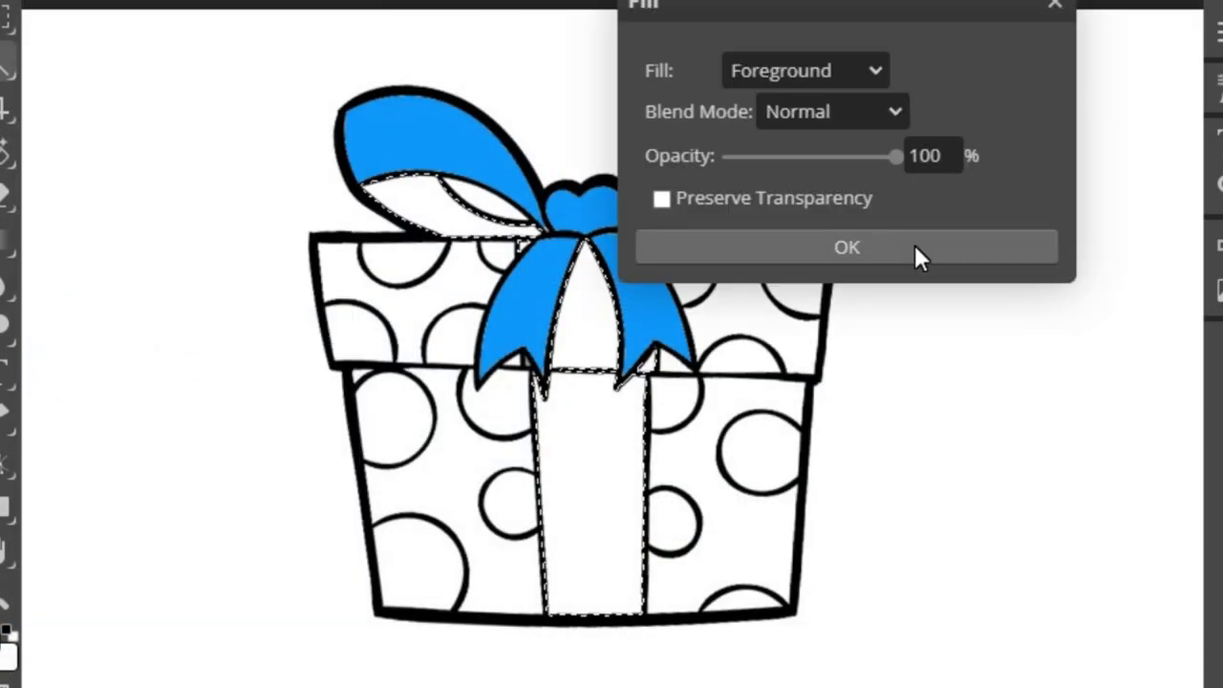
pyautogui.click(914, 245)
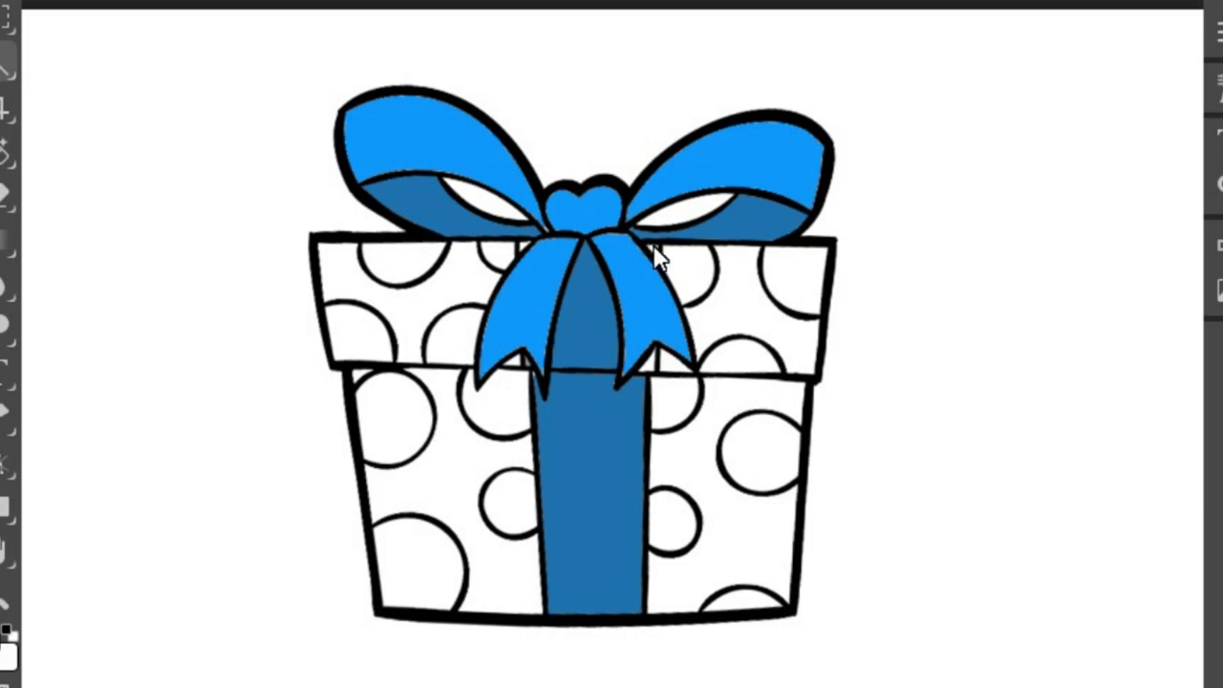
# Expand the current selection by 4 px and fill it dark blue.
pyautogui.click(267, 3)
pyautogui.click(564, 334)
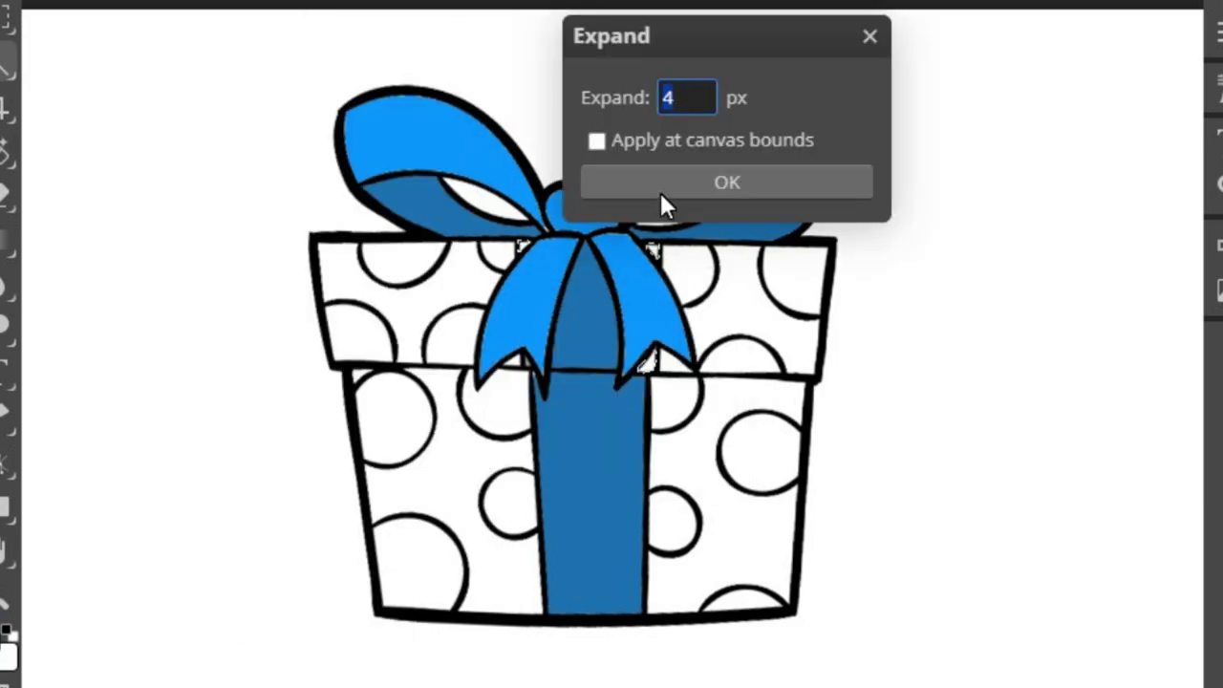
pyautogui.click(660, 192)
pyautogui.hotkey('shift', 'F5')
pyautogui.click(839, 250)
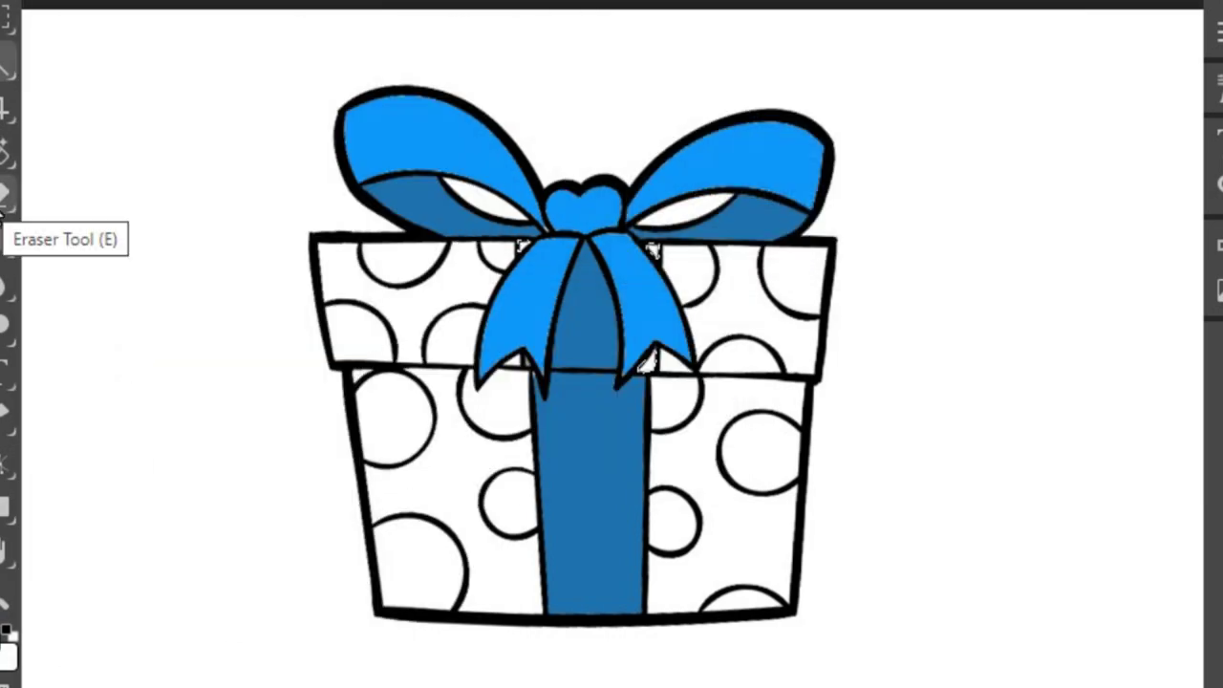
# Select the leftover white specks along the ribbon edges and fill them dark blue.
pyautogui.click(4, 193)
pyautogui.click(653, 250)
pyautogui.click(650, 361)
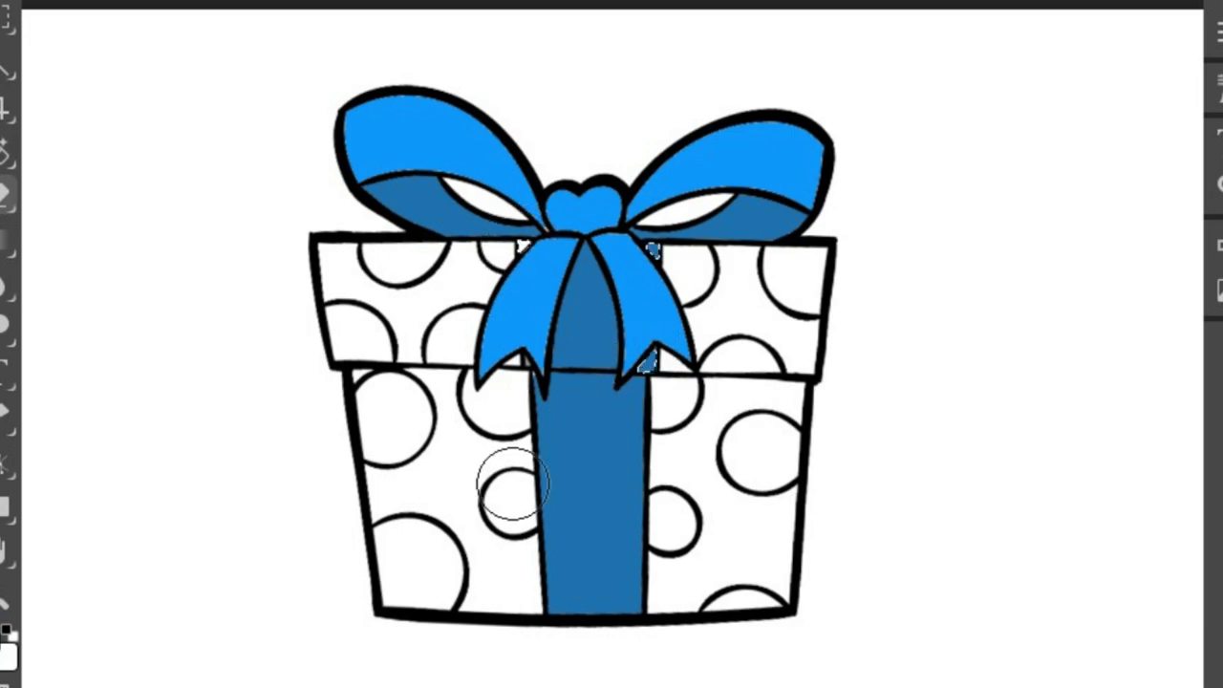
pyautogui.hotkey('shift', 'F5')
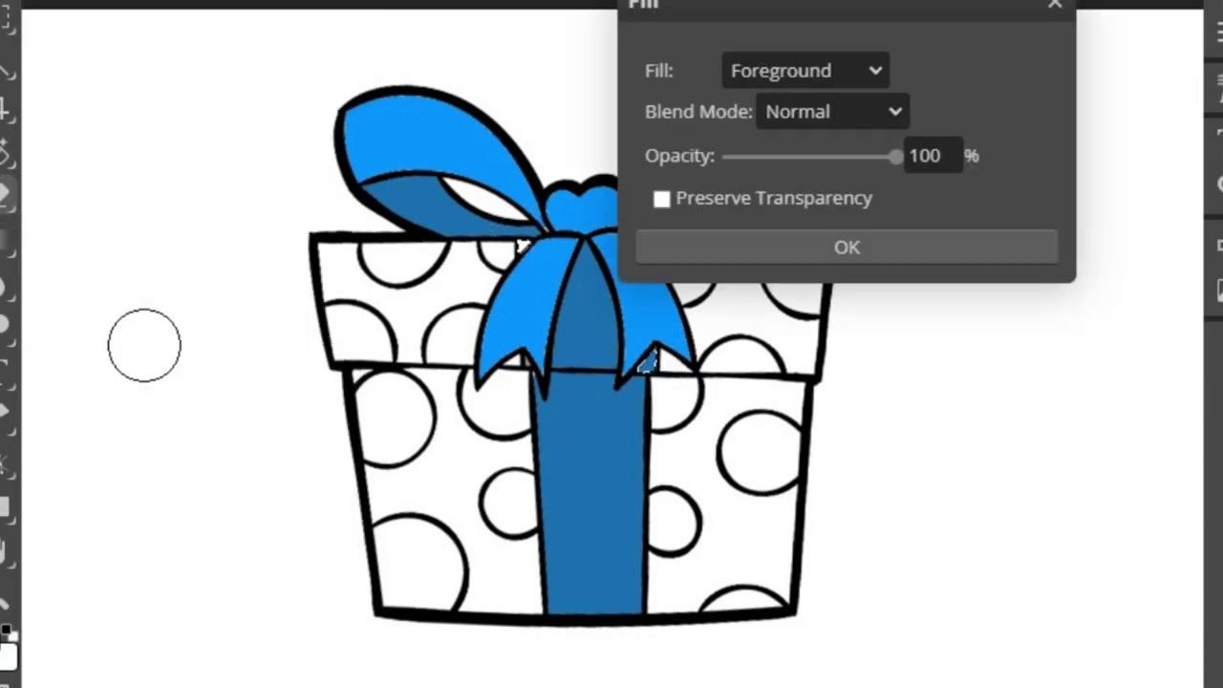
pyautogui.click(846, 245)
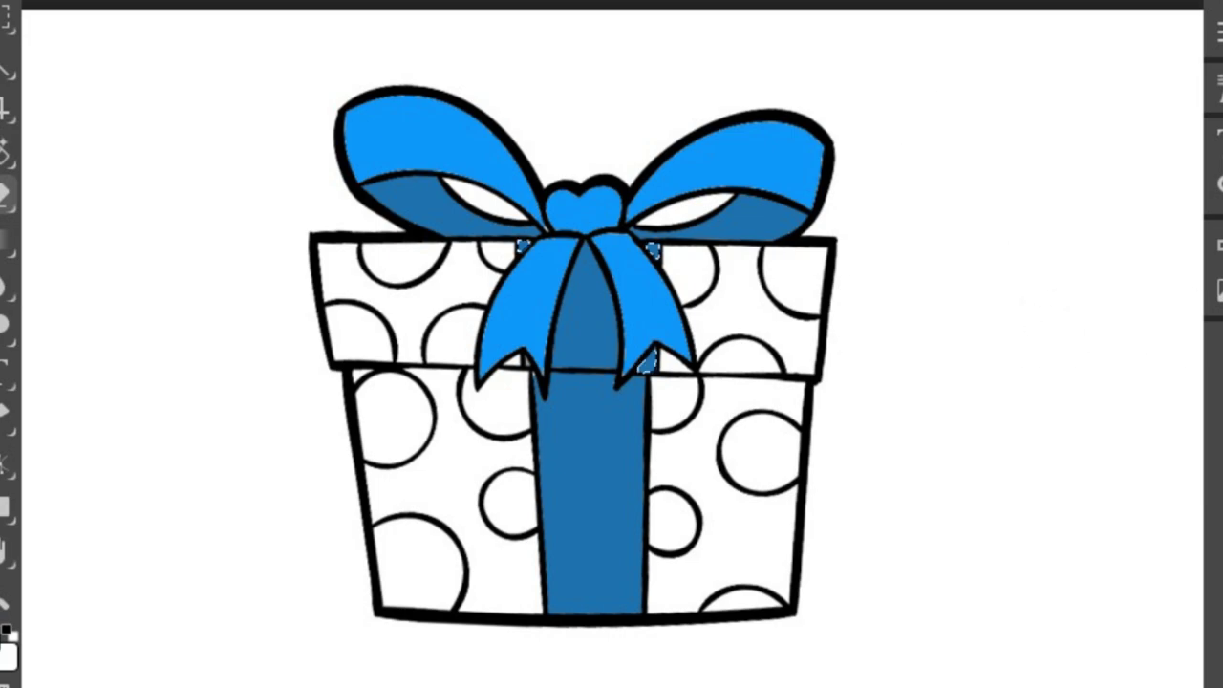
pyautogui.hotkey('shift', 'F5')
pyautogui.click(834, 252)
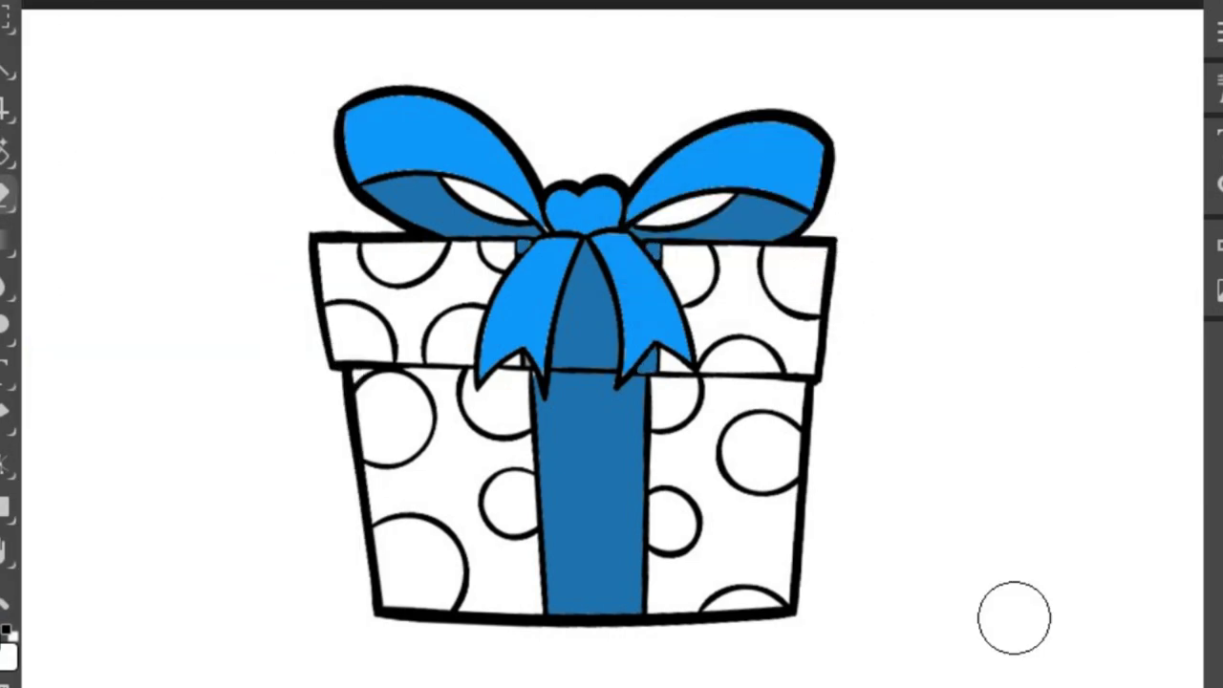
# Select the box lid, expand it 4 px, and fill it with green 1ea134.
pyautogui.press('v')
pyautogui.click(447, 323)
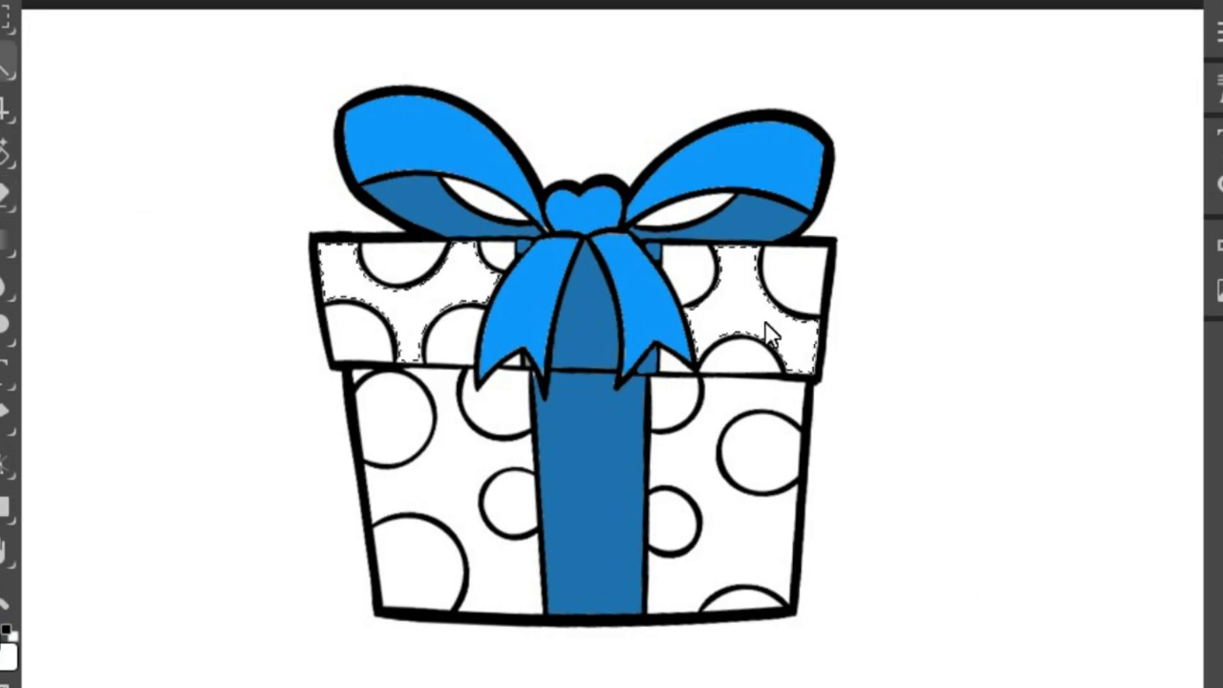
pyautogui.click(249, 5)
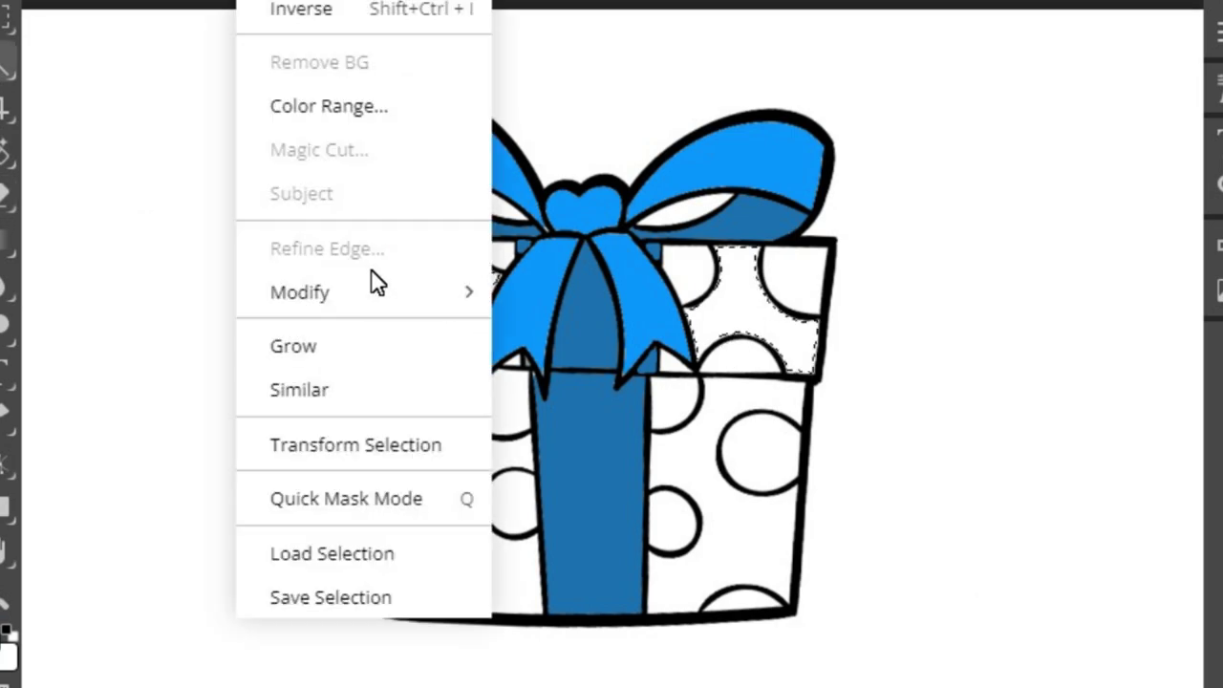
pyautogui.click(516, 281)
pyautogui.click(693, 191)
pyautogui.click(7, 632)
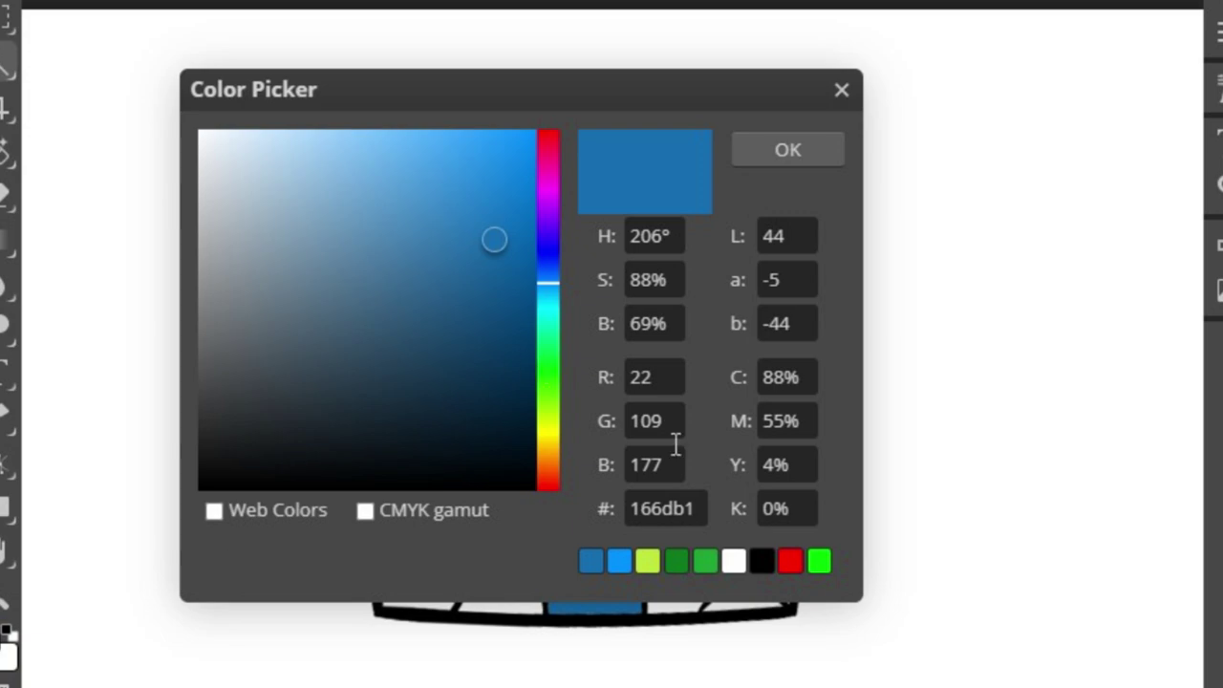
pyautogui.click(705, 561)
pyautogui.click(764, 155)
pyautogui.click(71, 5)
pyautogui.click(82, 494)
pyautogui.click(746, 233)
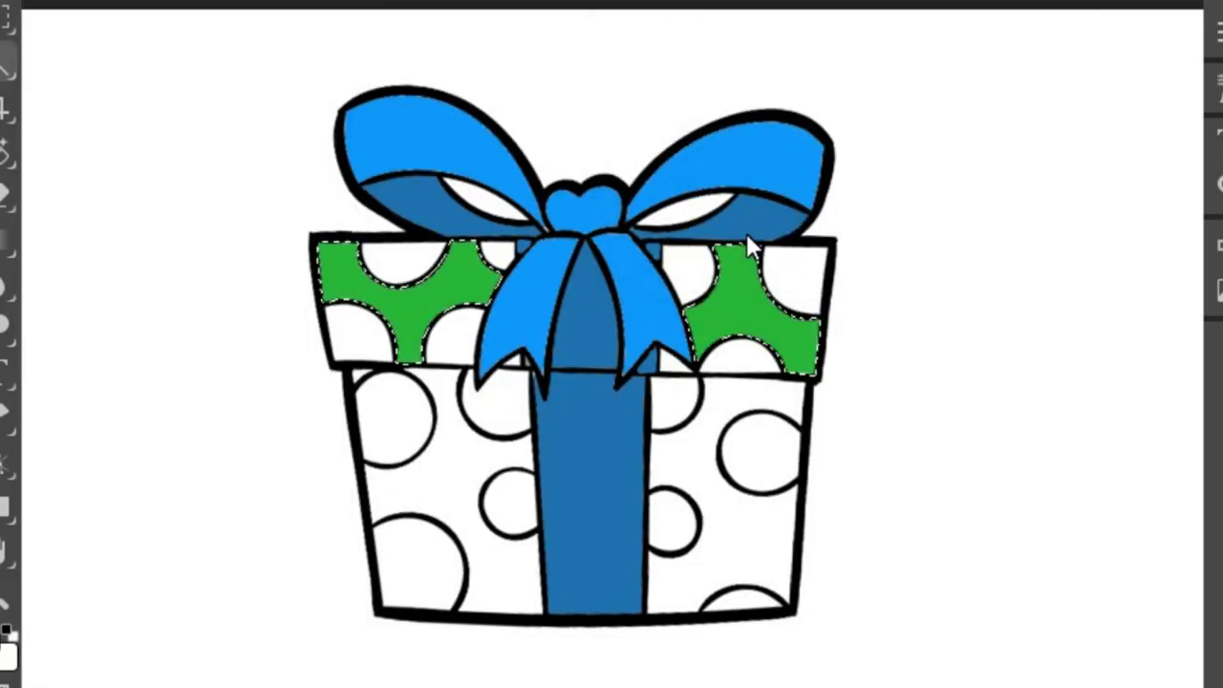
pyautogui.hotkey('ctrl', 'd')
# Select both sides of the box body, expand 4 px, and fill it darker green.
pyautogui.click(473, 482)
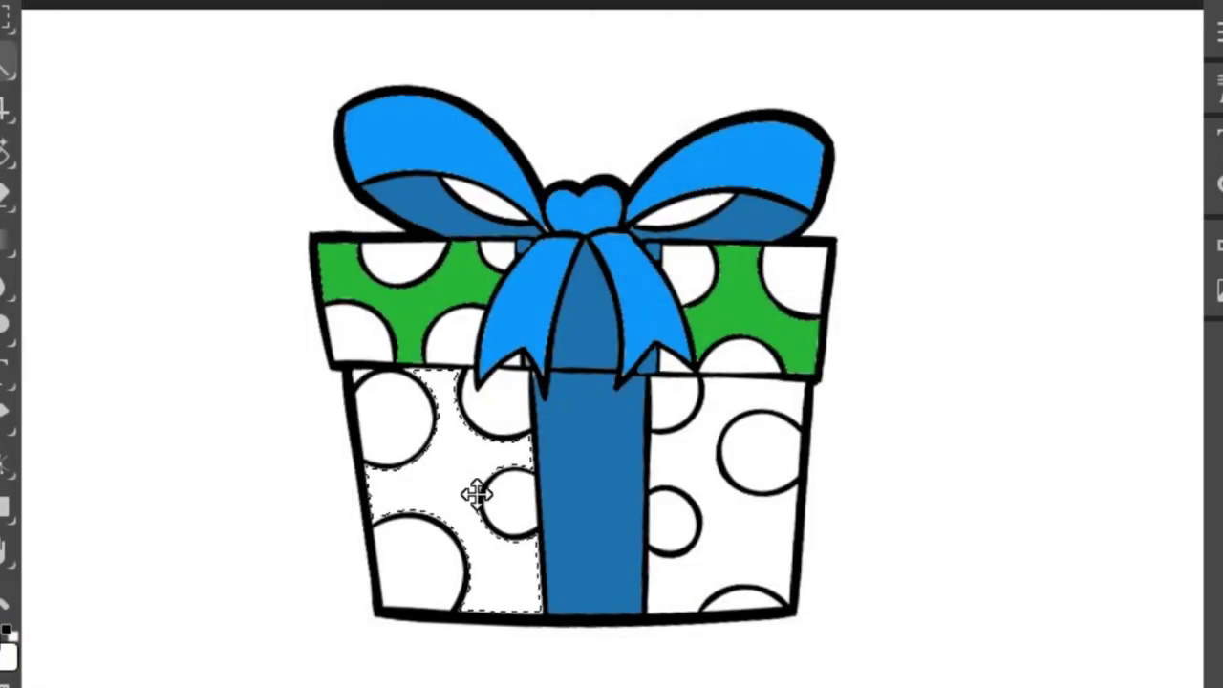
pyautogui.keyDown('shift'); pyautogui.click(673, 482); pyautogui.keyUp('shift')
pyautogui.click(249, 5)
pyautogui.click(515, 280)
pyautogui.click(734, 175)
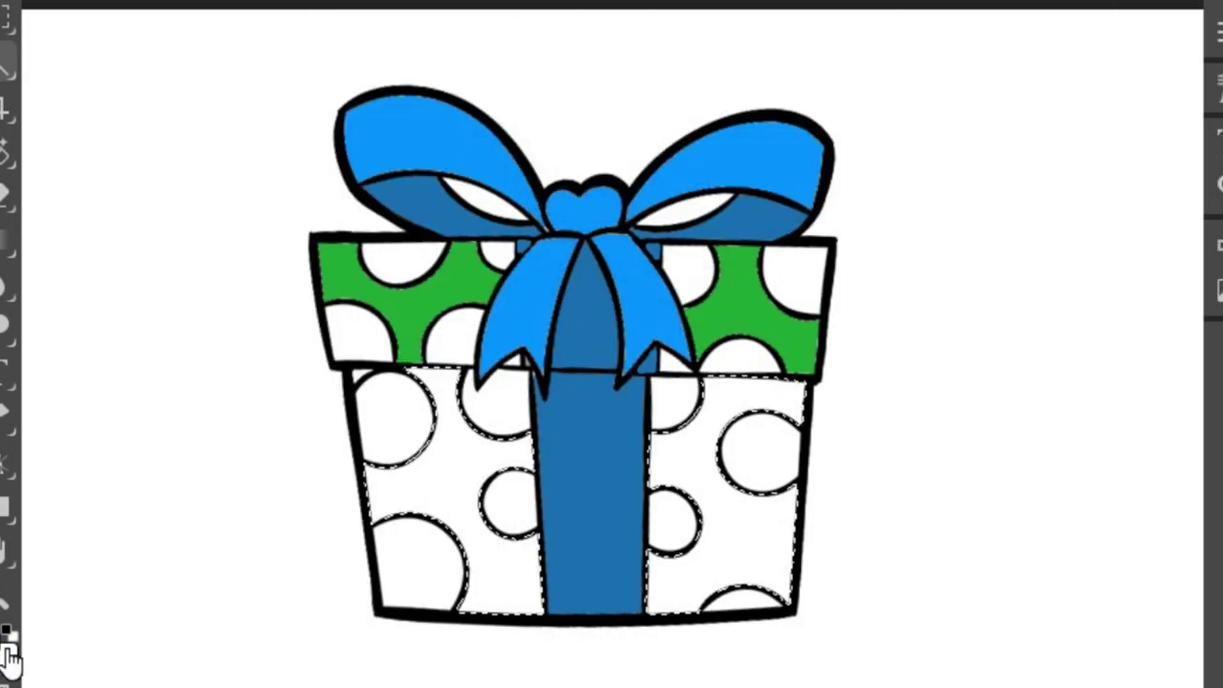
pyautogui.click(7, 632)
pyautogui.click(772, 170)
pyautogui.hotkey('shift', 'F5')
pyautogui.click(673, 243)
pyautogui.hotkey('ctrl', 'd')
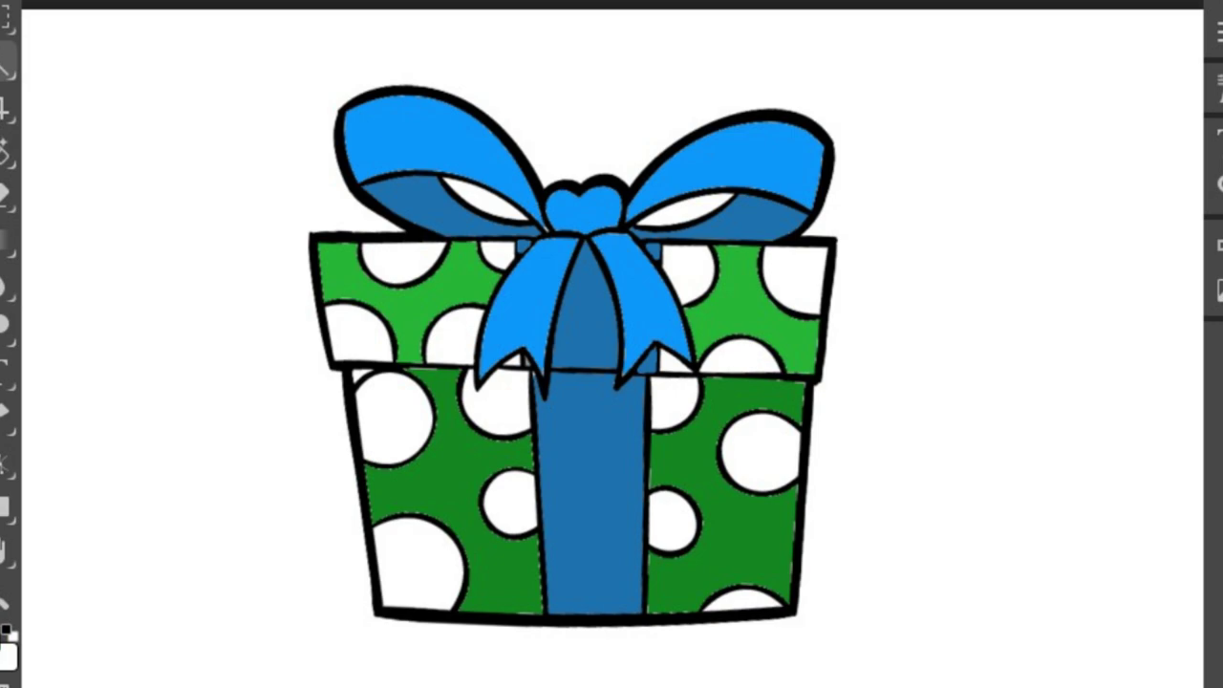
# Select all the white polka dots on the lid and box body.
pyautogui.click(396, 270)
pyautogui.keyDown('shift'); pyautogui.click(492, 252); pyautogui.keyUp('shift')
pyautogui.keyDown('shift'); pyautogui.click(453, 334); pyautogui.keyUp('shift')
pyautogui.keyDown('shift'); pyautogui.click(354, 346); pyautogui.keyUp('shift')
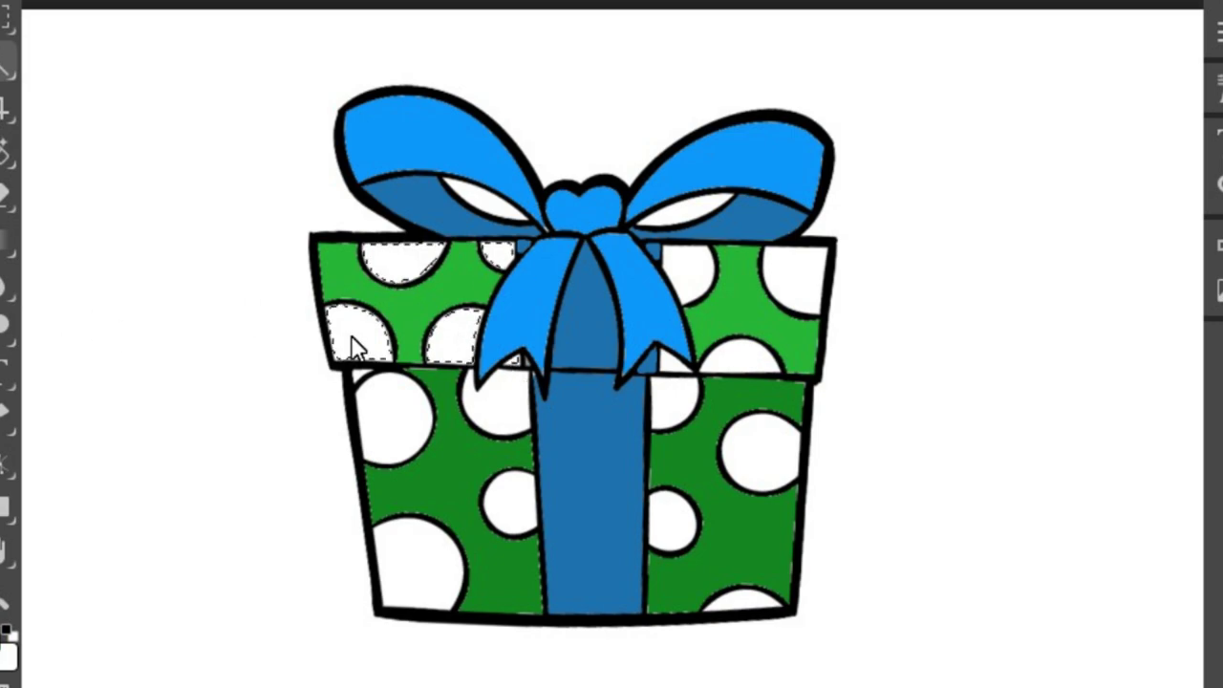
pyautogui.keyDown('shift'); pyautogui.click(444, 570); pyautogui.keyUp('shift')
pyautogui.keyDown('shift'); pyautogui.click(401, 439); pyautogui.keyUp('shift')
# Expand the dot selection and fill it with lime green.
pyautogui.click(254, 2)
pyautogui.click(535, 353)
pyautogui.click(810, 185)
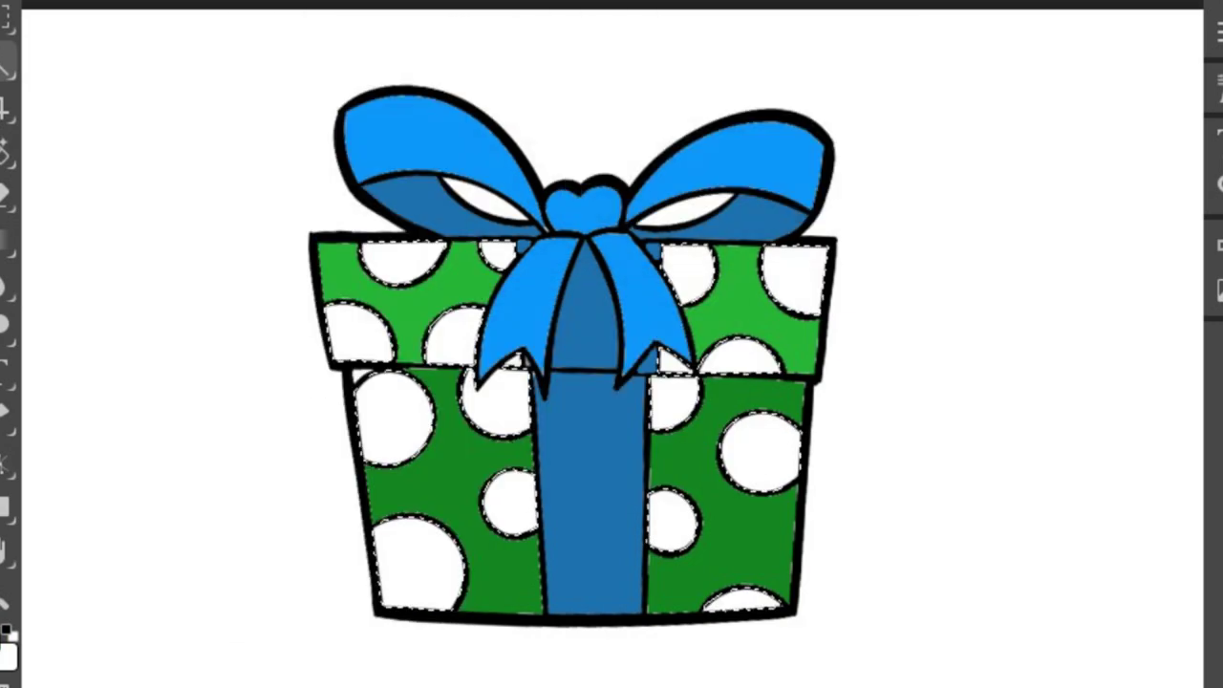
pyautogui.click(6, 632)
pyautogui.click(448, 169)
pyautogui.click(813, 156)
pyautogui.click(58, 2)
pyautogui.click(131, 352)
pyautogui.click(774, 254)
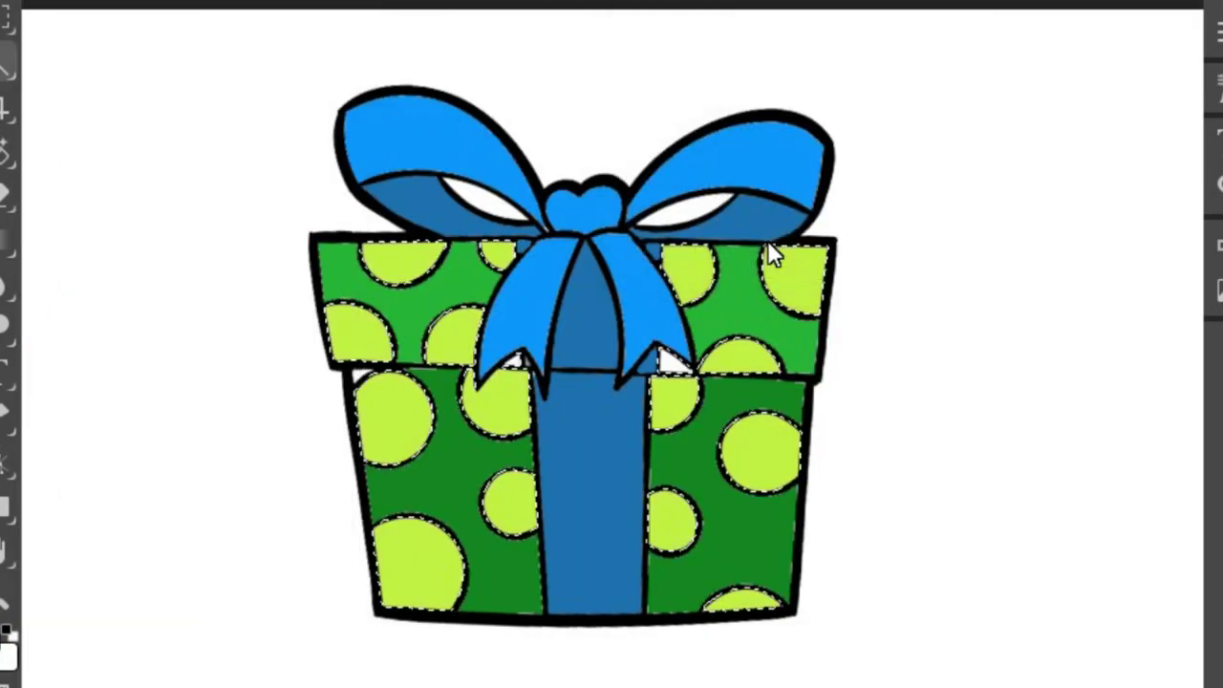
# Switch to the Eraser and choose a brush preset.
pyautogui.click(3, 196)
pyautogui.rightClick(112, 67)
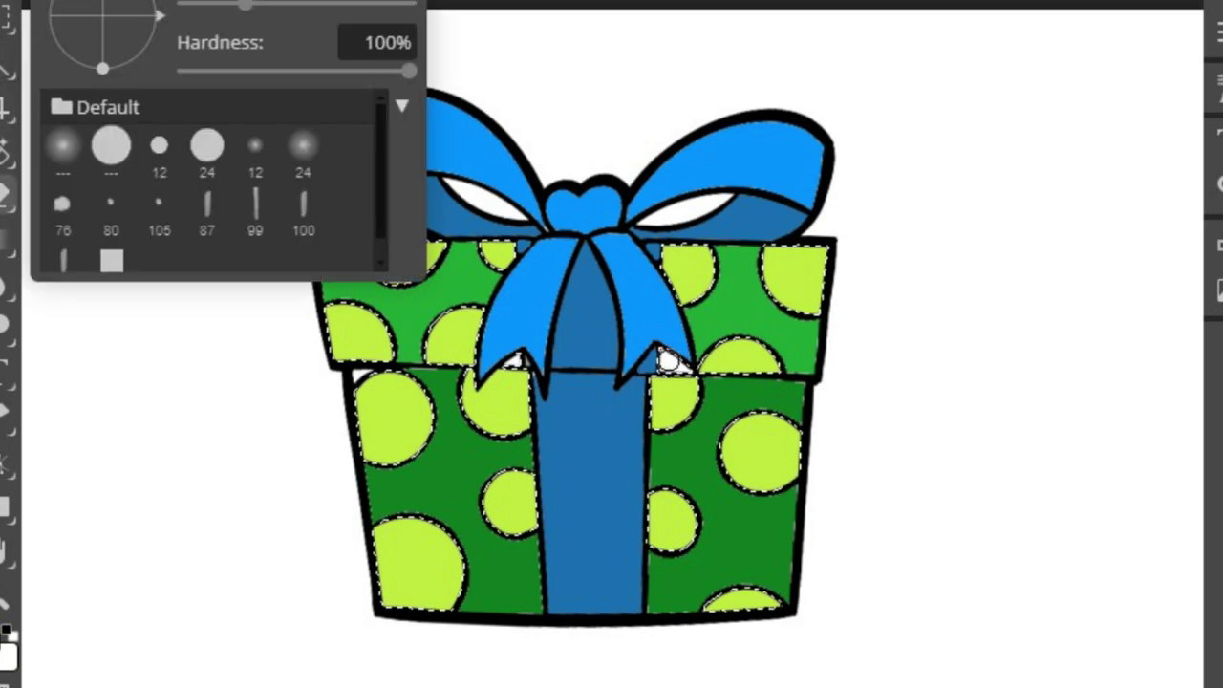
pyautogui.click(670, 368)
# Zoom in and paint the white gap beside the right ribbon tail lime with a hard brush.
pyautogui.hotkey('ctrl', 'd')
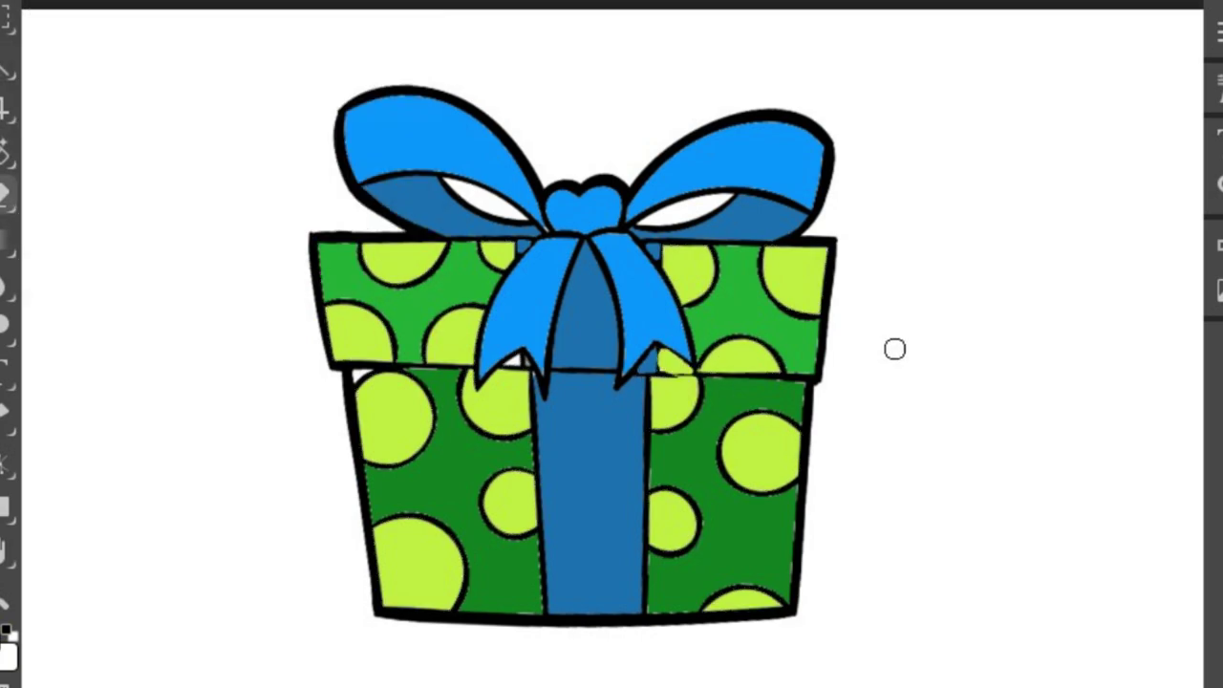
pyautogui.hotkey('ctrl', 'z')
pyautogui.hotkey('ctrl', '+')
pyautogui.hotkey('ctrl', '+')
pyautogui.hotkey('ctrl', '+')
pyautogui.rightClick(150, 19)
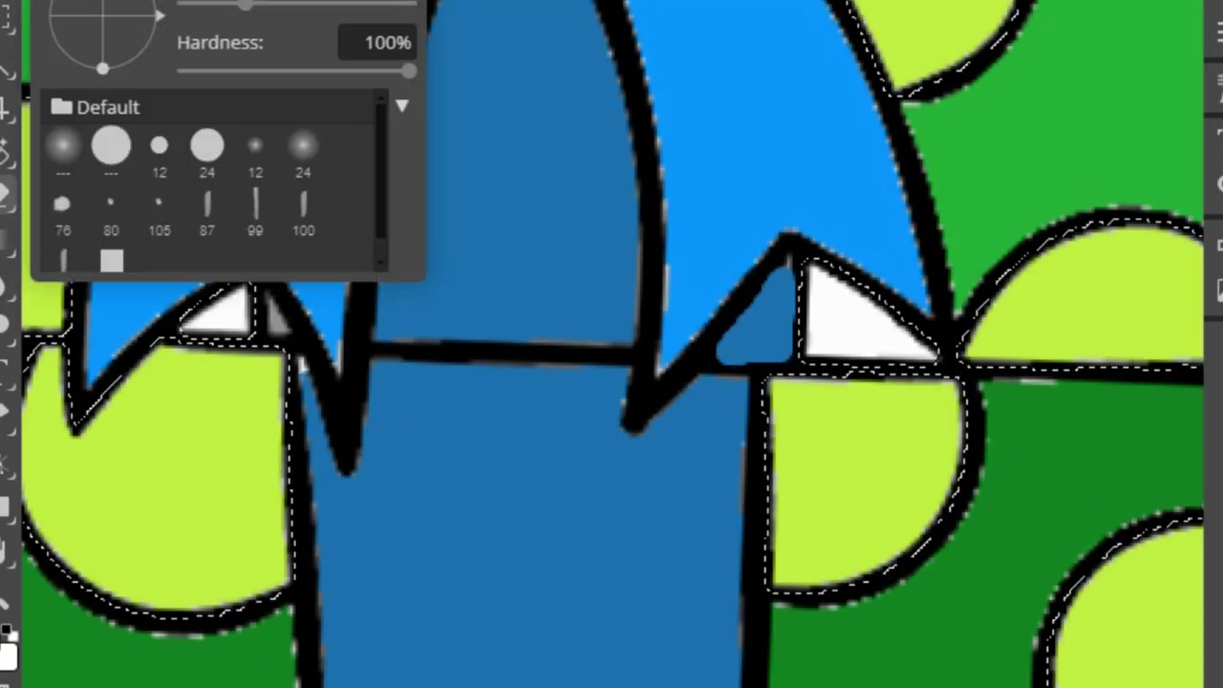
pyautogui.click(818, 273)
pyautogui.moveTo(818, 277)
pyautogui.mouseDown()
pyautogui.moveTo(887, 347)
pyautogui.moveTo(783, 423)
pyautogui.mouseUp()
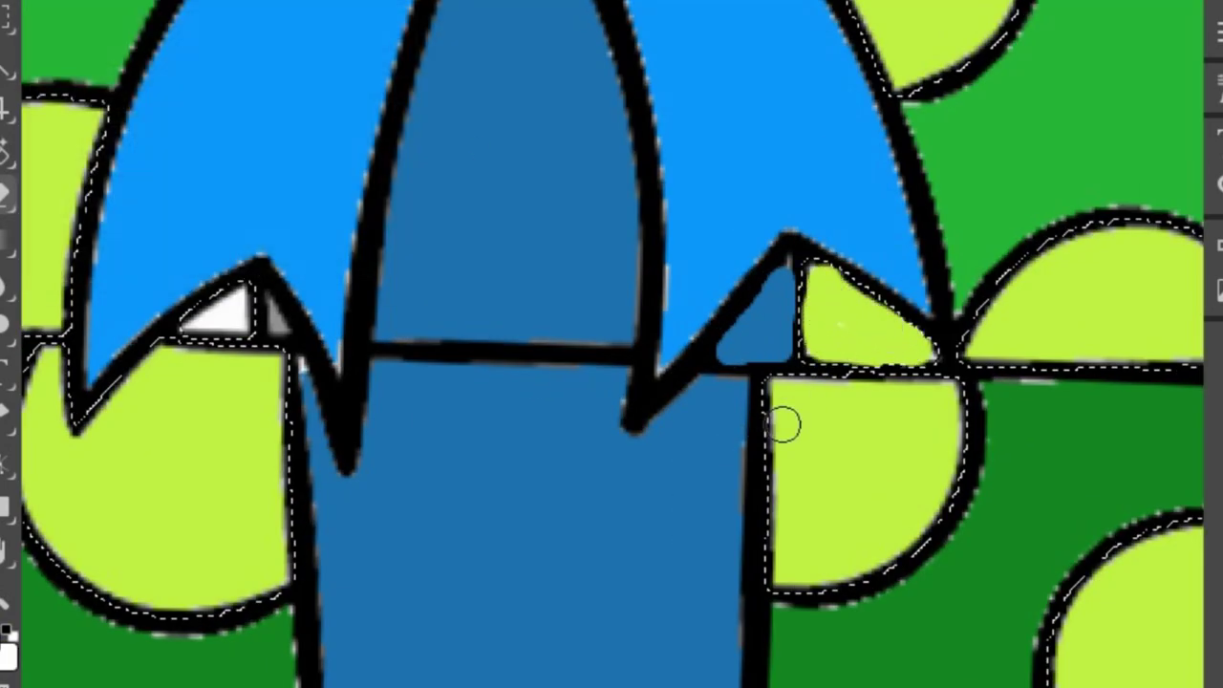
pyautogui.hotkey('ctrl', '0')
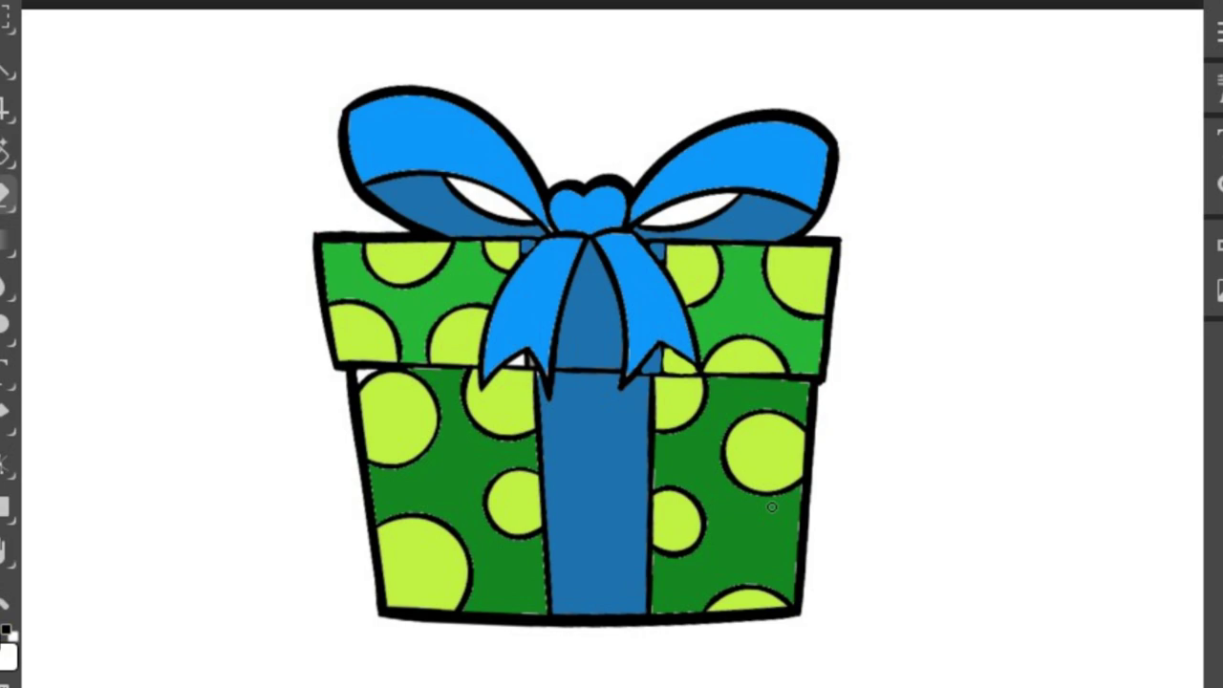
# Deselect, set the colour to dark green, and expand the selection by 4 px.
pyautogui.hotkey('ctrl', 'd')
pyautogui.press('v')
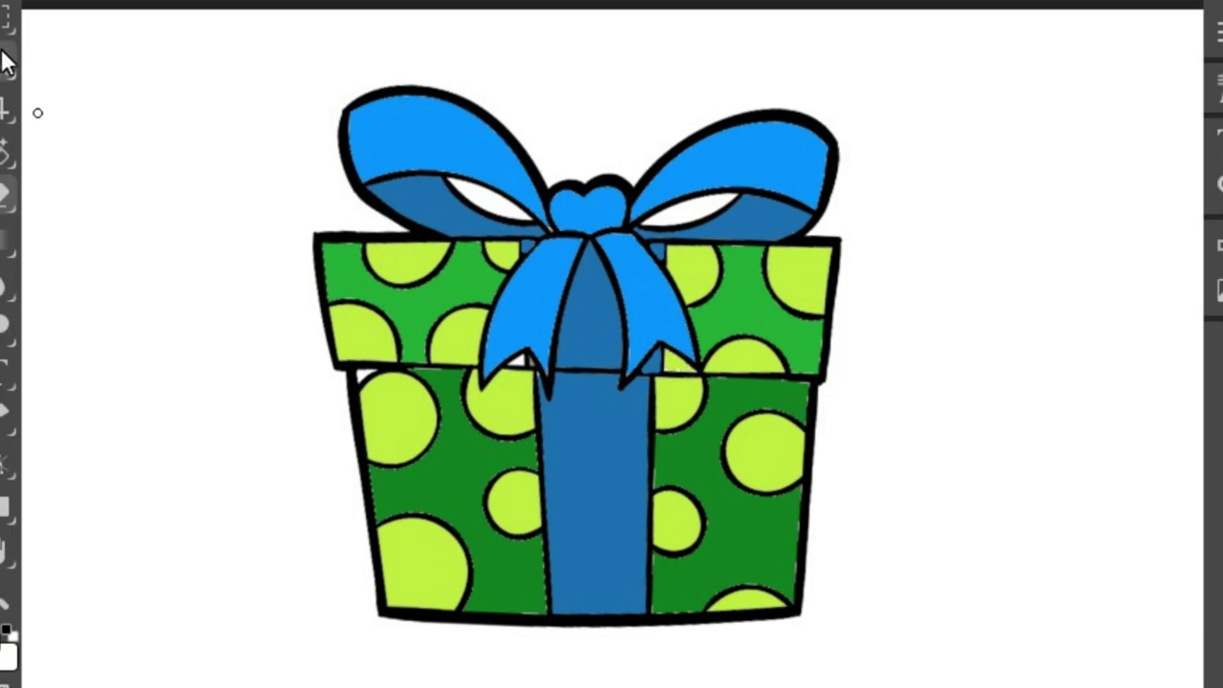
pyautogui.press('e')
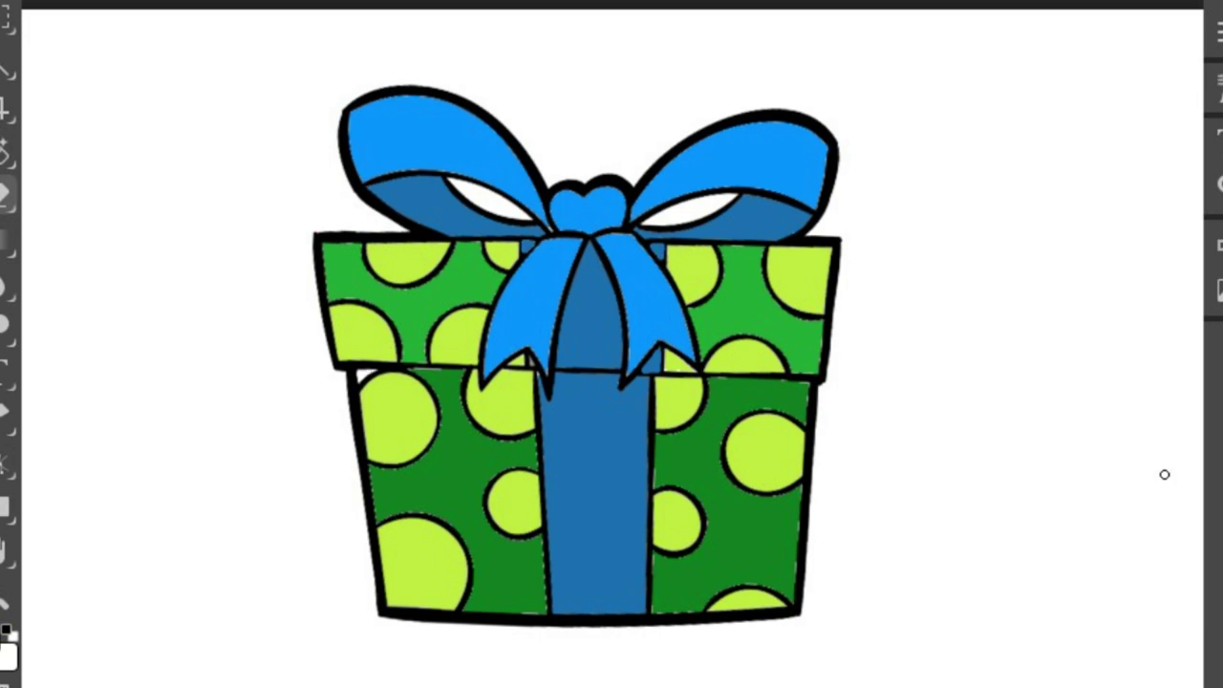
pyautogui.click(5, 632)
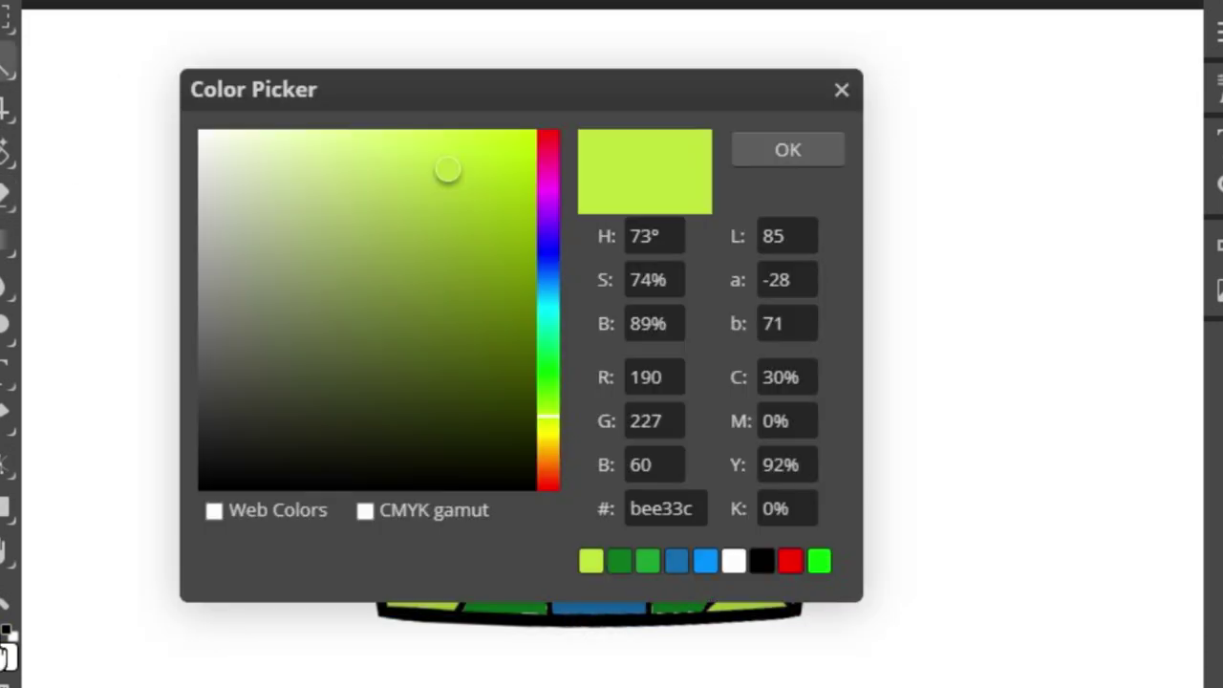
pyautogui.click(619, 561)
pyautogui.click(757, 168)
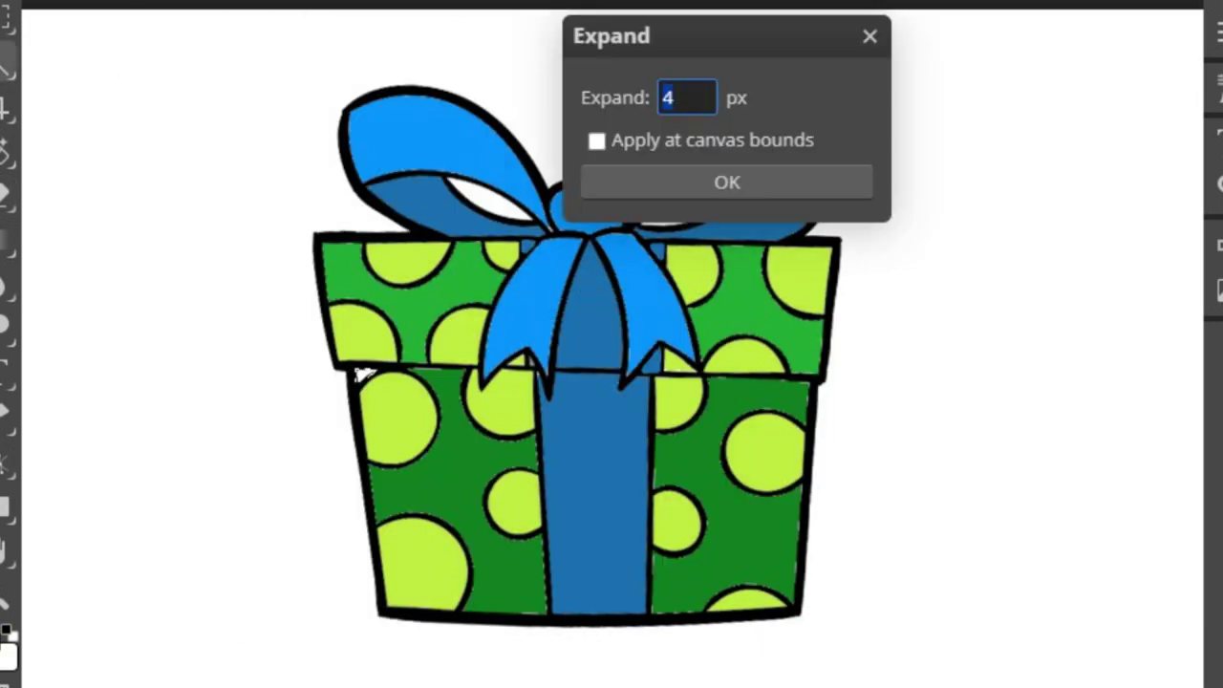
pyautogui.click(122, 339)
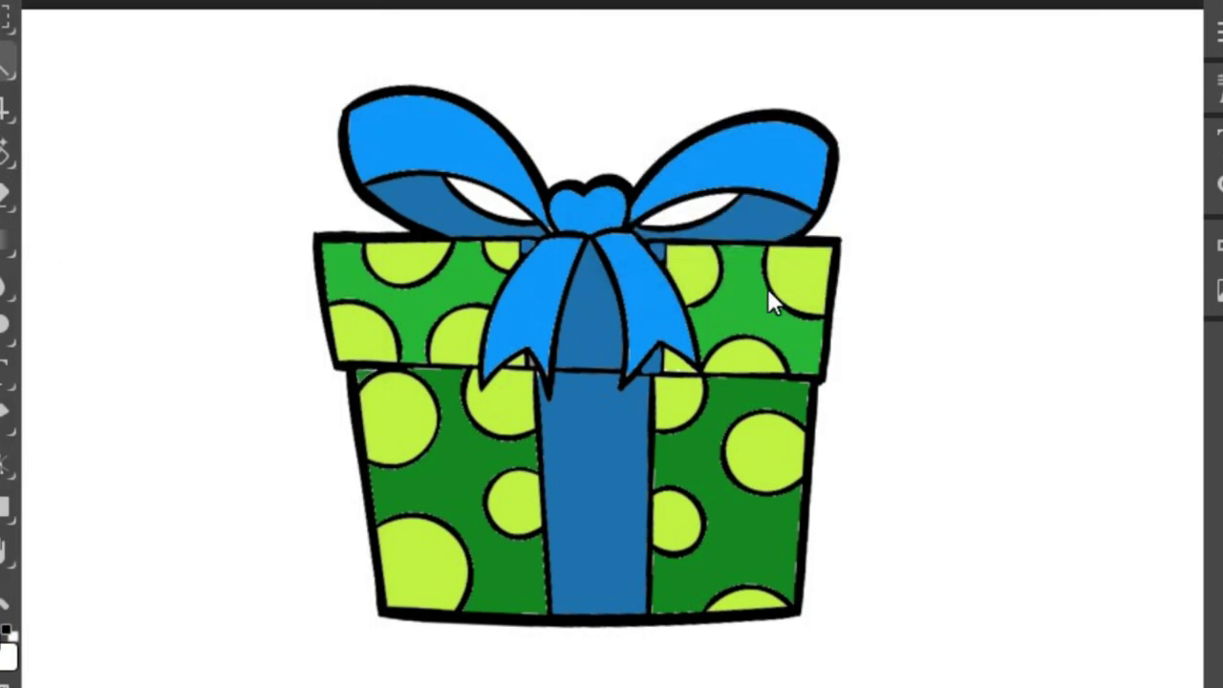
# Select the bow and set the paint colour to dark blue 2e74aa.
pyautogui.keyDown('shift'); pyautogui.click(671, 176); pyautogui.keyUp('shift')
pyautogui.click(6, 633)
pyautogui.click(512, 232)
pyautogui.moveTo(512, 232); pyautogui.dragTo(447, 249)
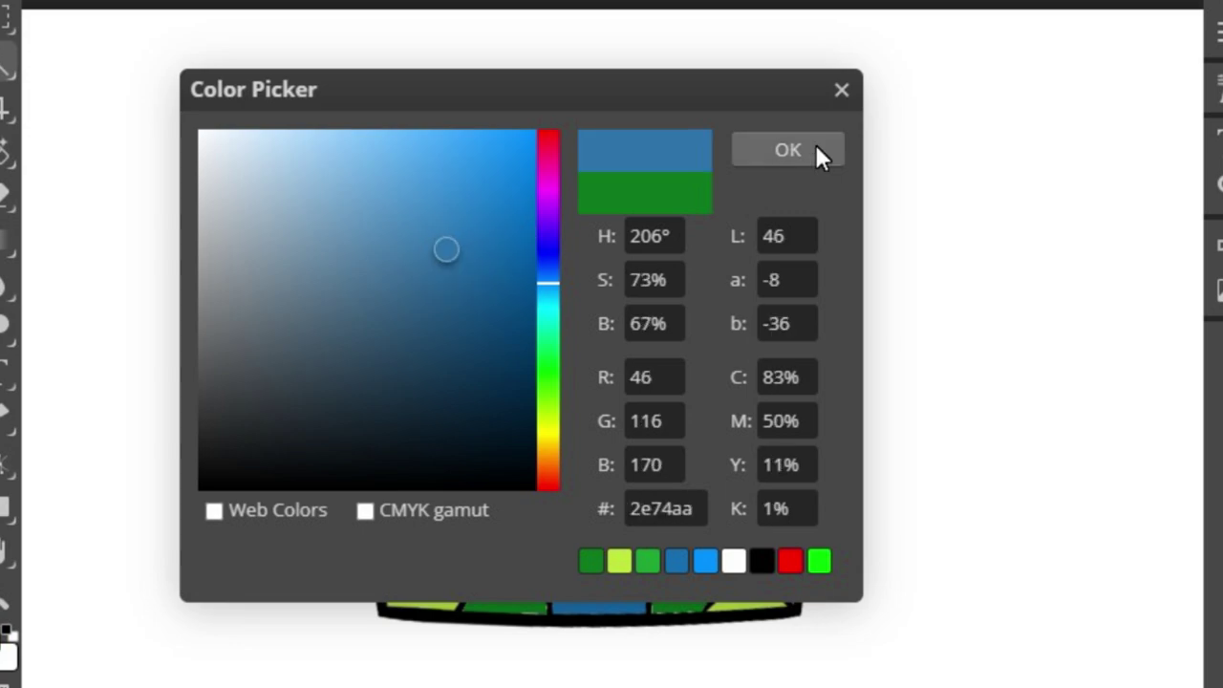
pyautogui.click(788, 150)
# Set up a large soft round brush with 0% hardness.
pyautogui.click(5, 191)
pyautogui.rightClick(118, 14)
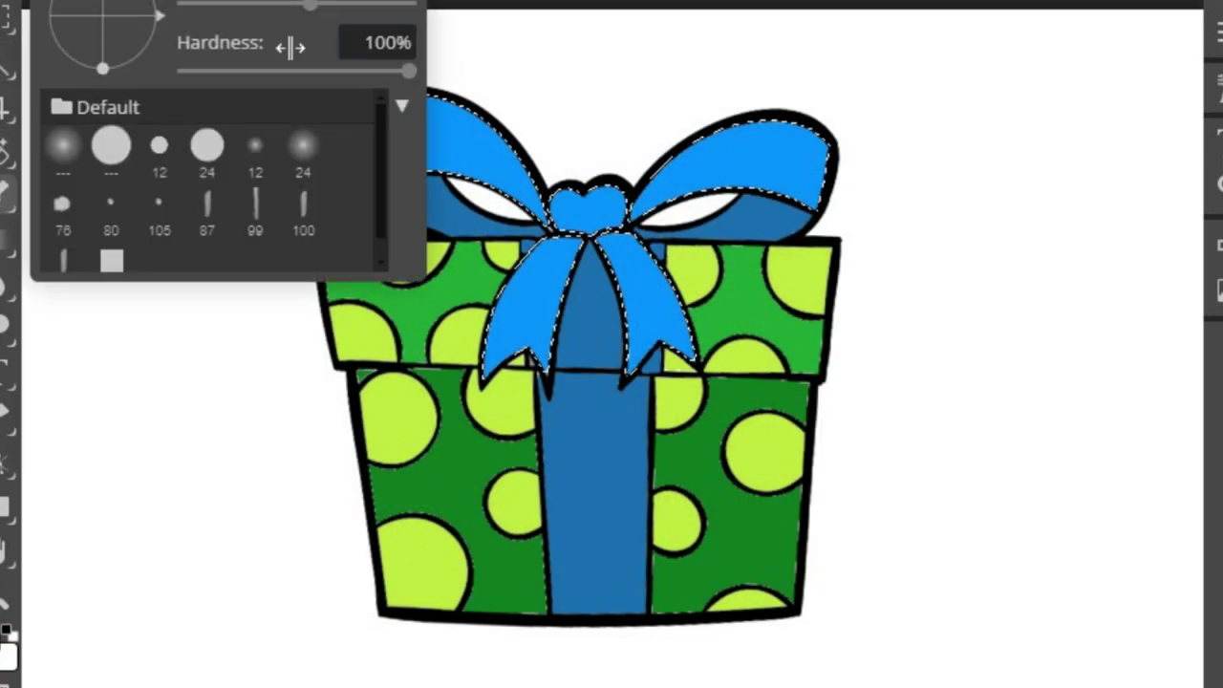
pyautogui.click(192, 139)
pyautogui.rightClick(314, 19)
pyautogui.moveTo(315, 19); pyautogui.dragTo(382, 19)
pyautogui.press('Return')
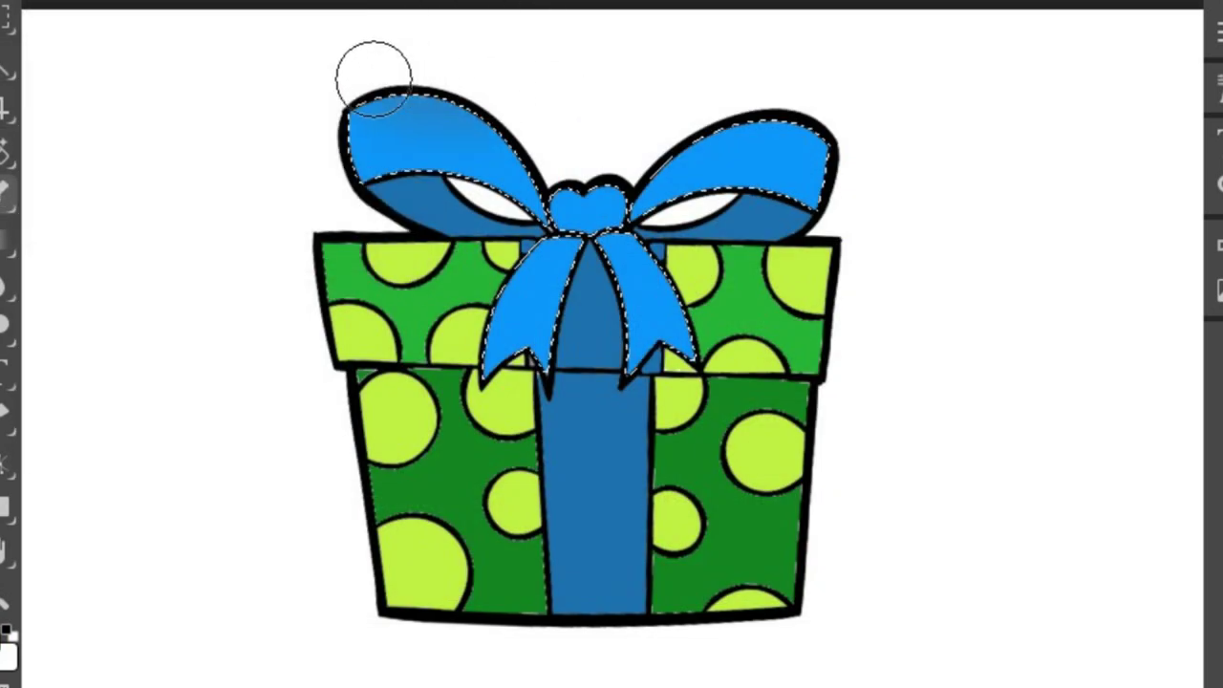
# Shade the bow loops and ribbon tails with soft dark-blue strokes.
pyautogui.moveTo(372, 77); pyautogui.dragTo(314, 124)
pyautogui.moveTo(562, 170); pyautogui.dragTo(592, 298)
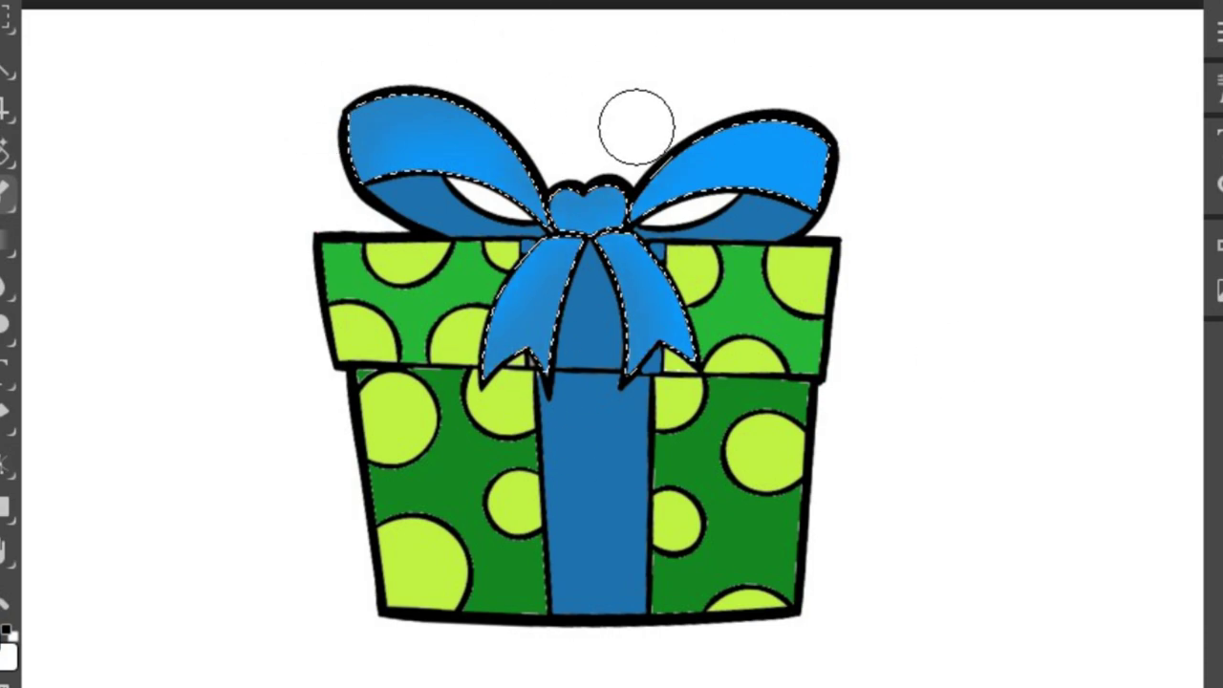
pyautogui.hotkey('ctrl', 'z')
pyautogui.hotkey('ctrl', 'z')
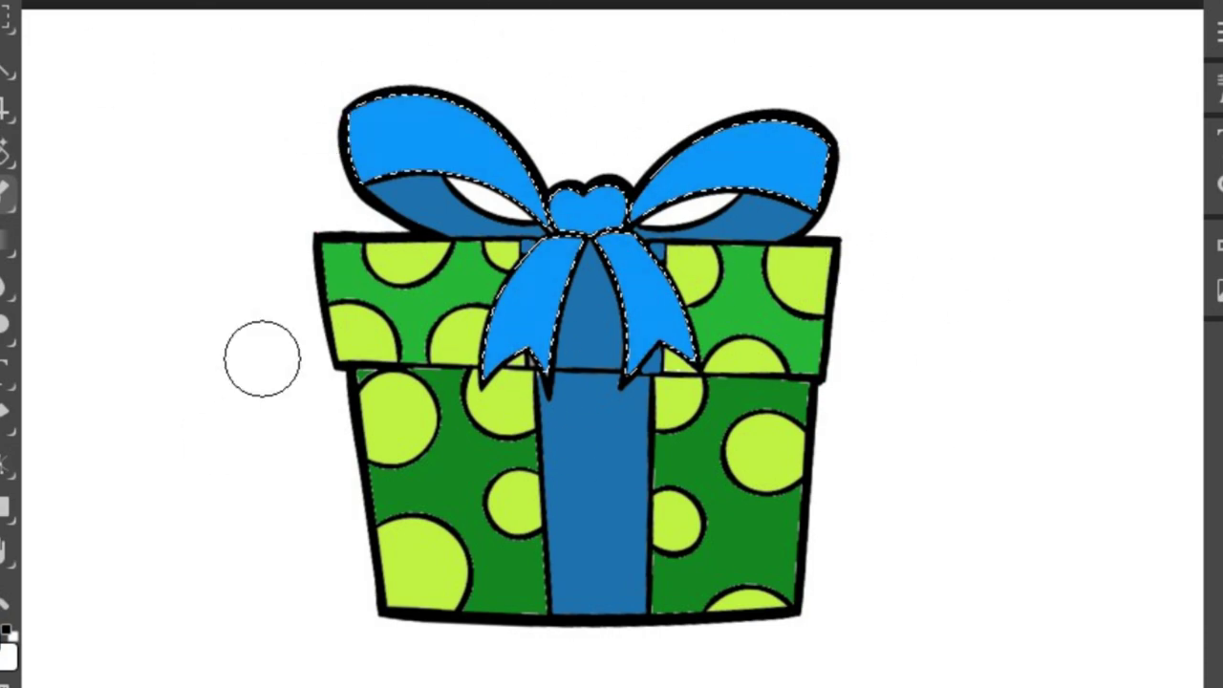
pyautogui.moveTo(382, 191); pyautogui.dragTo(497, 205)
pyautogui.moveTo(496, 287); pyautogui.dragTo(519, 369)
pyautogui.moveTo(653, 397); pyautogui.dragTo(659, 315)
pyautogui.moveTo(867, 245); pyautogui.dragTo(683, 220)
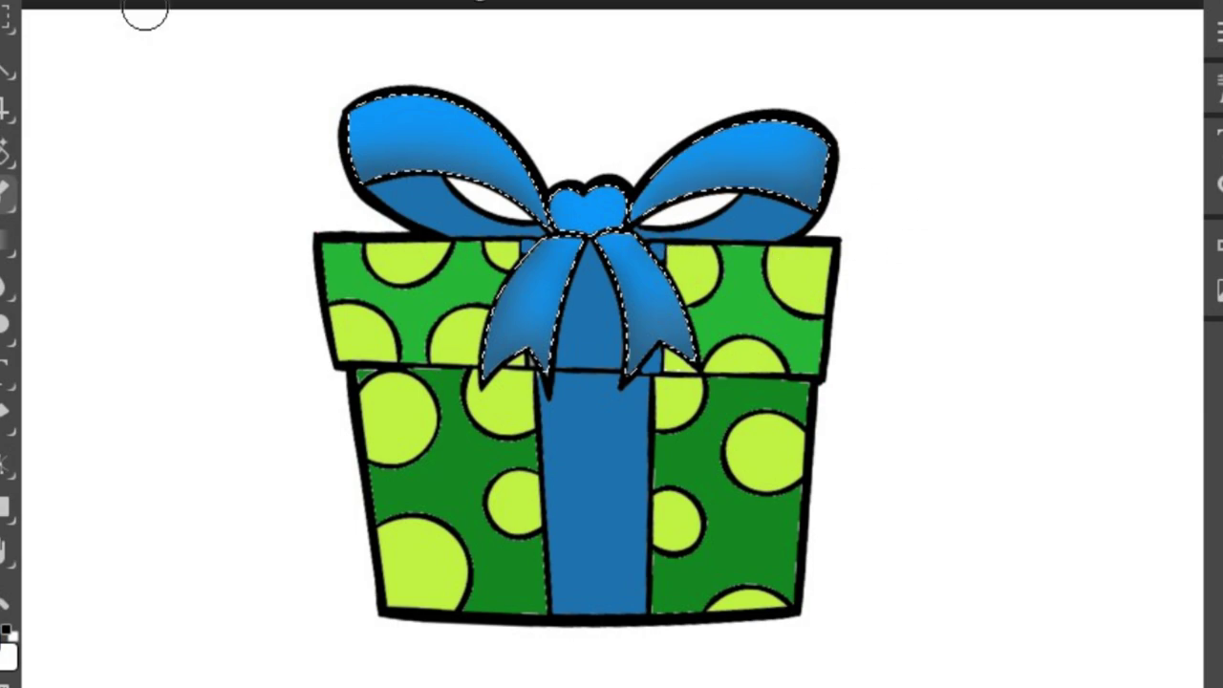
# Add light blue 3c9fea highlights to the right ribbon tail and bow loop, then deselect.
pyautogui.click(5, 630)
pyautogui.click(787, 150)
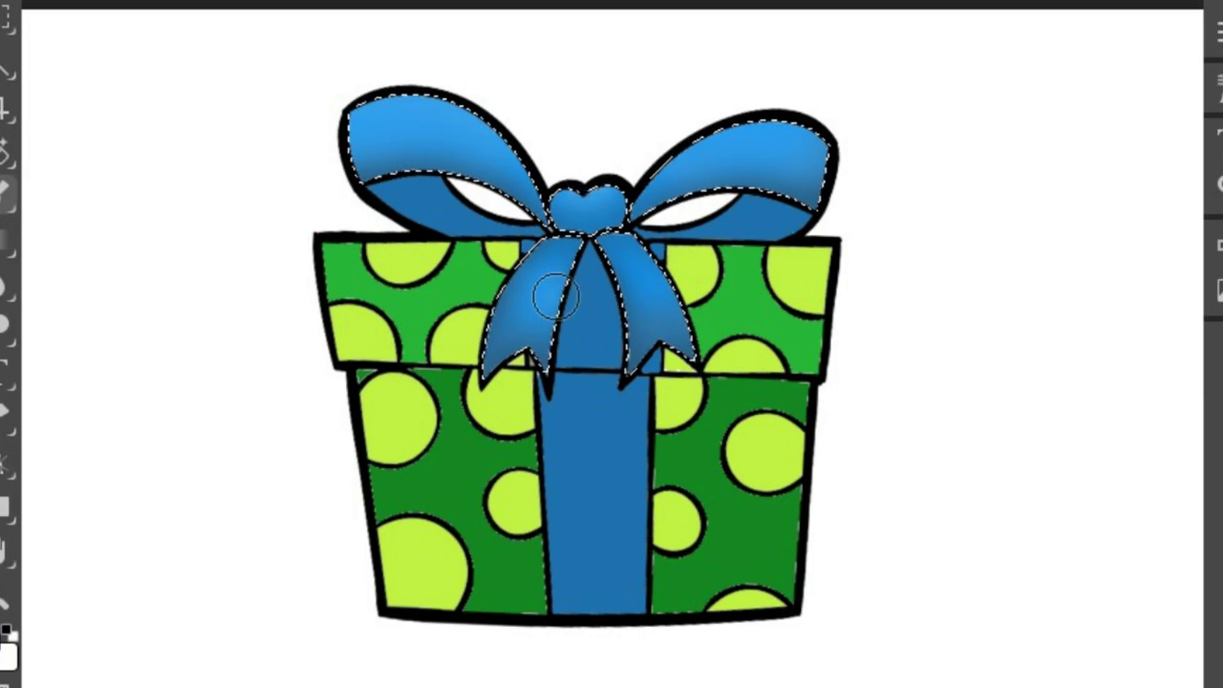
pyautogui.moveTo(616, 273); pyautogui.dragTo(637, 279)
pyautogui.click(5, 630)
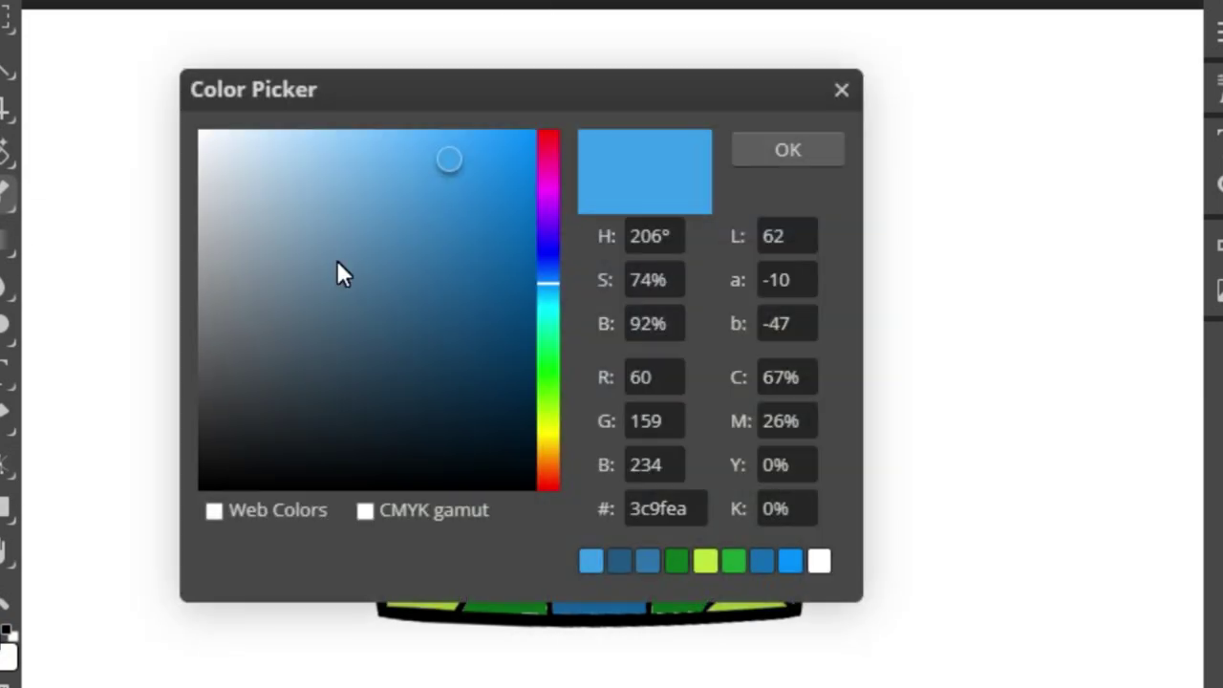
pyautogui.click(786, 150)
pyautogui.moveTo(800, 114); pyautogui.dragTo(837, 109)
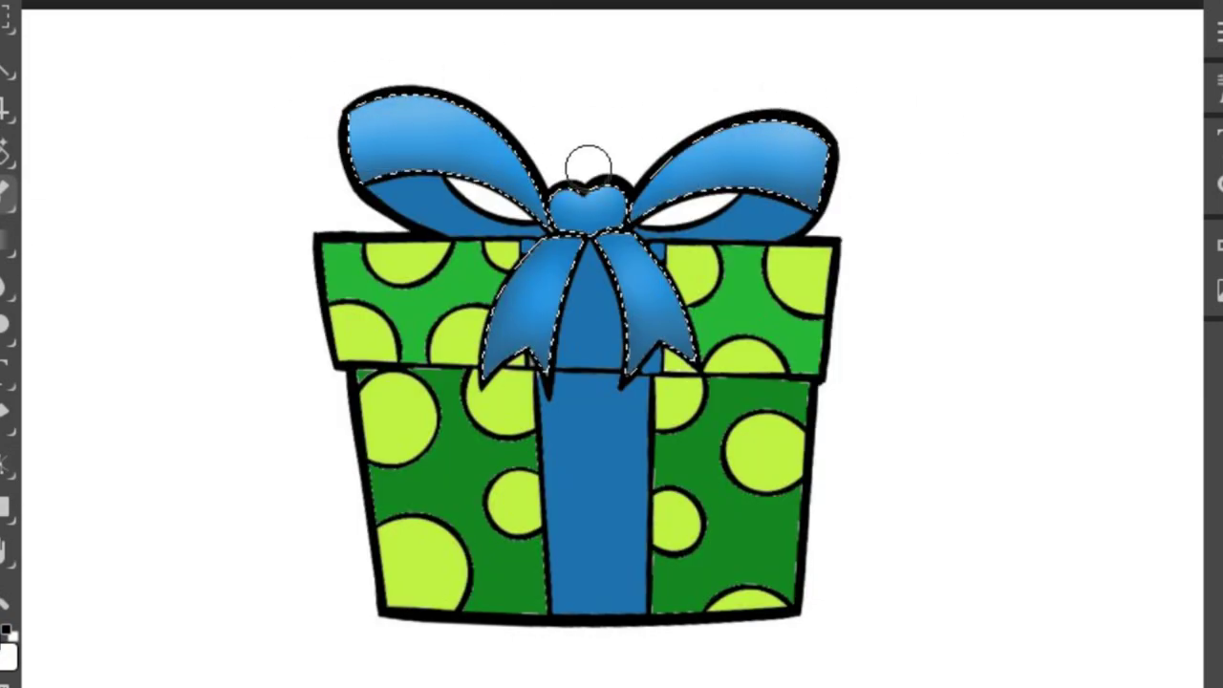
pyautogui.hotkey('ctrl', 'd')
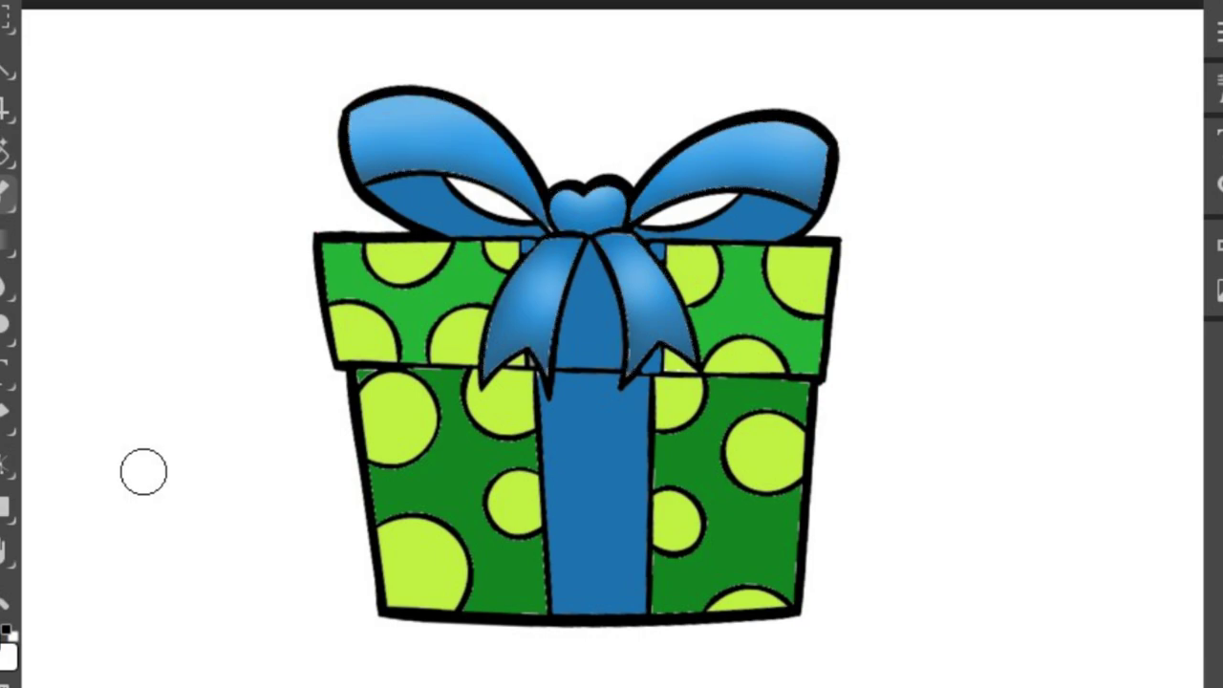
# Select the vertical ribbon strip and set the paint colour to darker blue 215882.
pyautogui.click(6, 67)
pyautogui.click(600, 320)
pyautogui.click(6, 630)
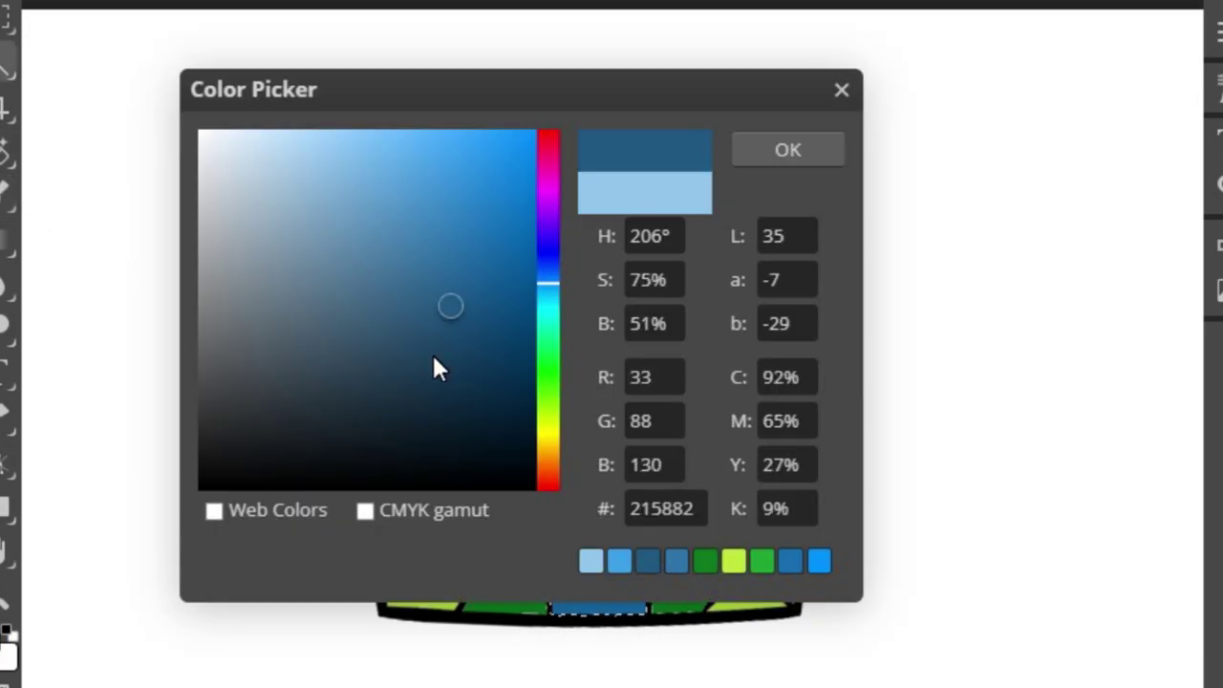
pyautogui.press('Return')
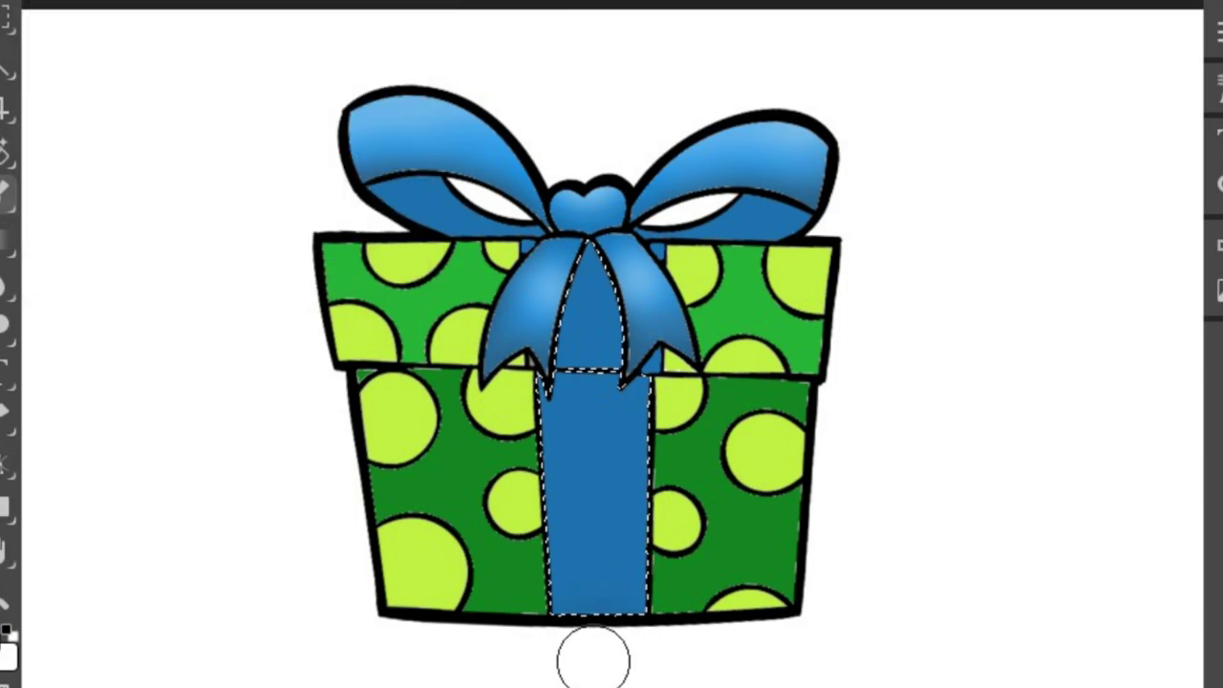
pyautogui.moveTo(573, 477); pyautogui.dragTo(593, 593)
pyautogui.hotkey('ctrl', 'z')
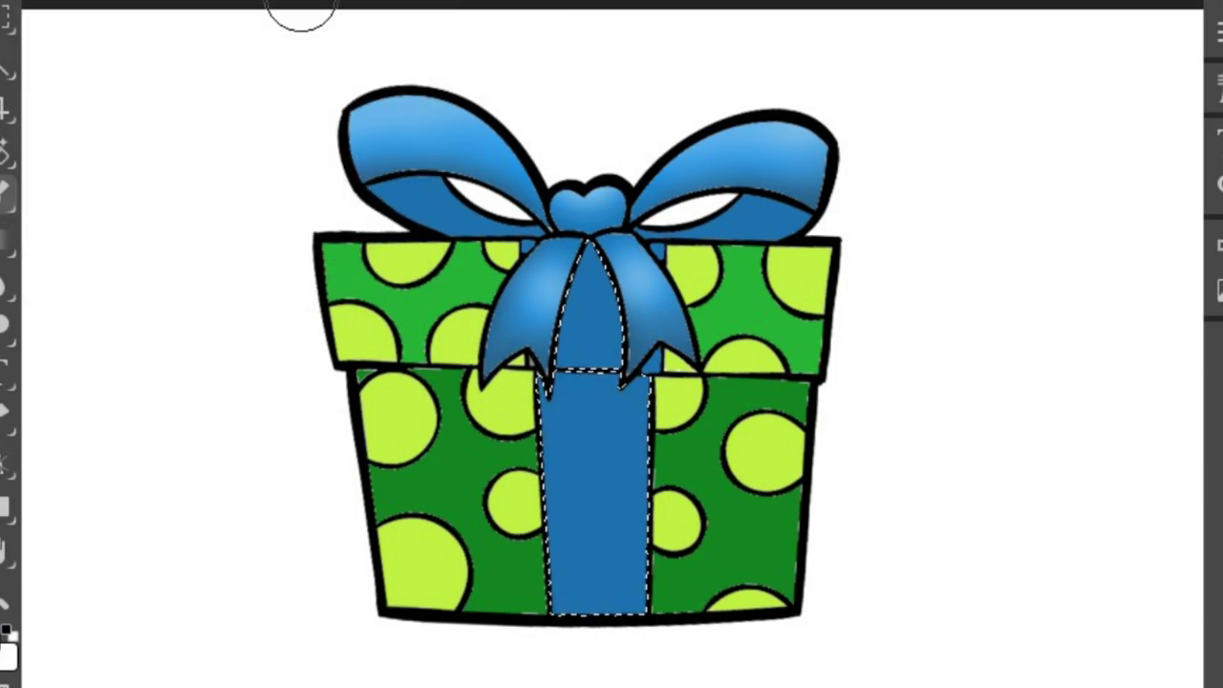
# Shade the ribbon strip from under the bow down its length with a smaller brush.
pyautogui.rightClick(582, 401)
pyautogui.press('Return')
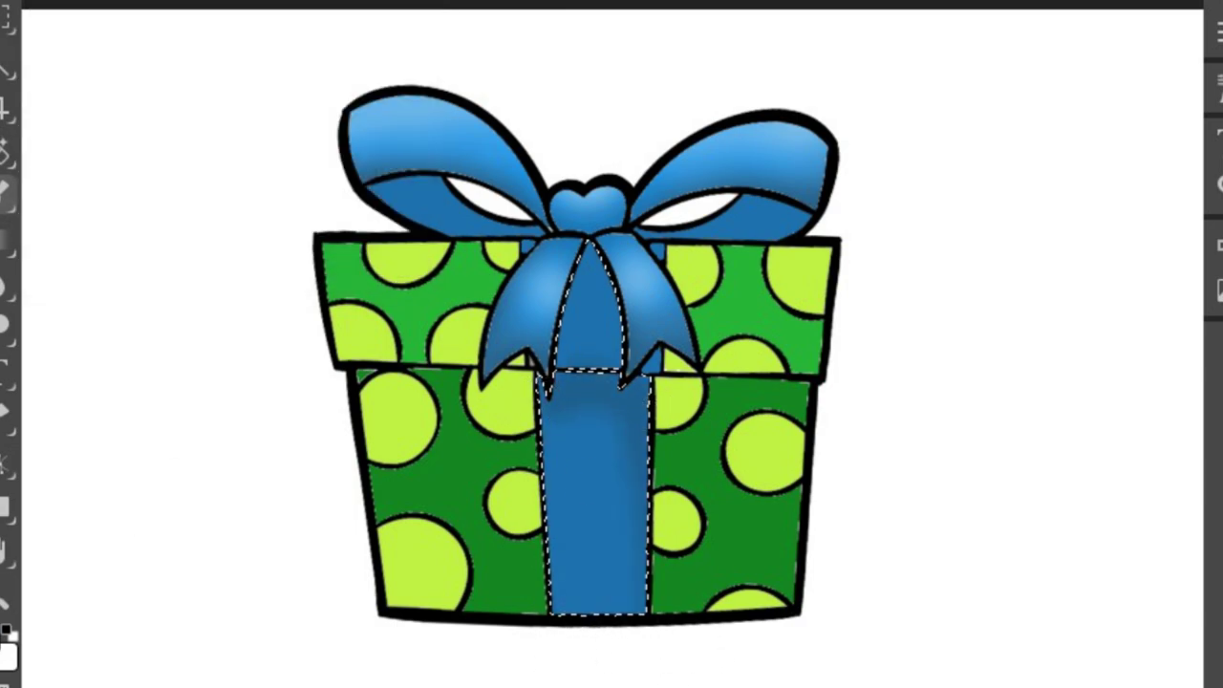
pyautogui.moveTo(562, 384)
pyautogui.mouseDown()
pyautogui.moveTo(659, 585)
pyautogui.moveTo(646, 524)
pyautogui.mouseUp()
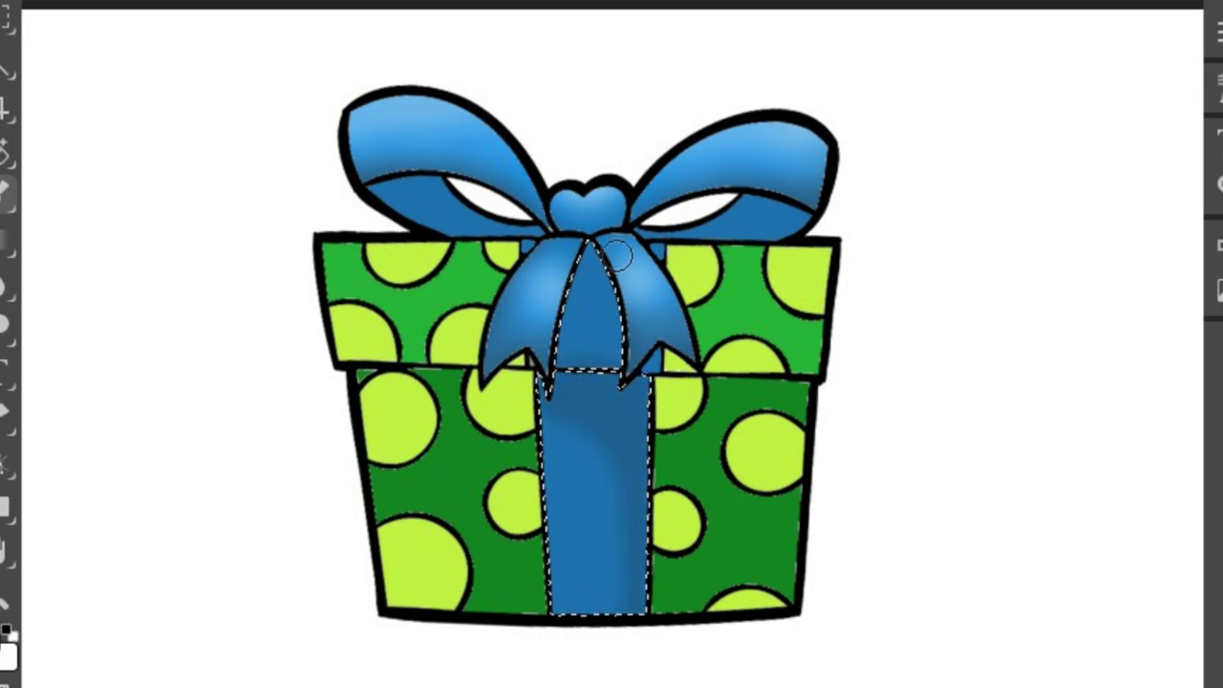
pyautogui.moveTo(618, 255); pyautogui.dragTo(664, 360)
pyautogui.hotkey('ctrl', 'z')
pyautogui.moveTo(563, 373); pyautogui.dragTo(630, 601)
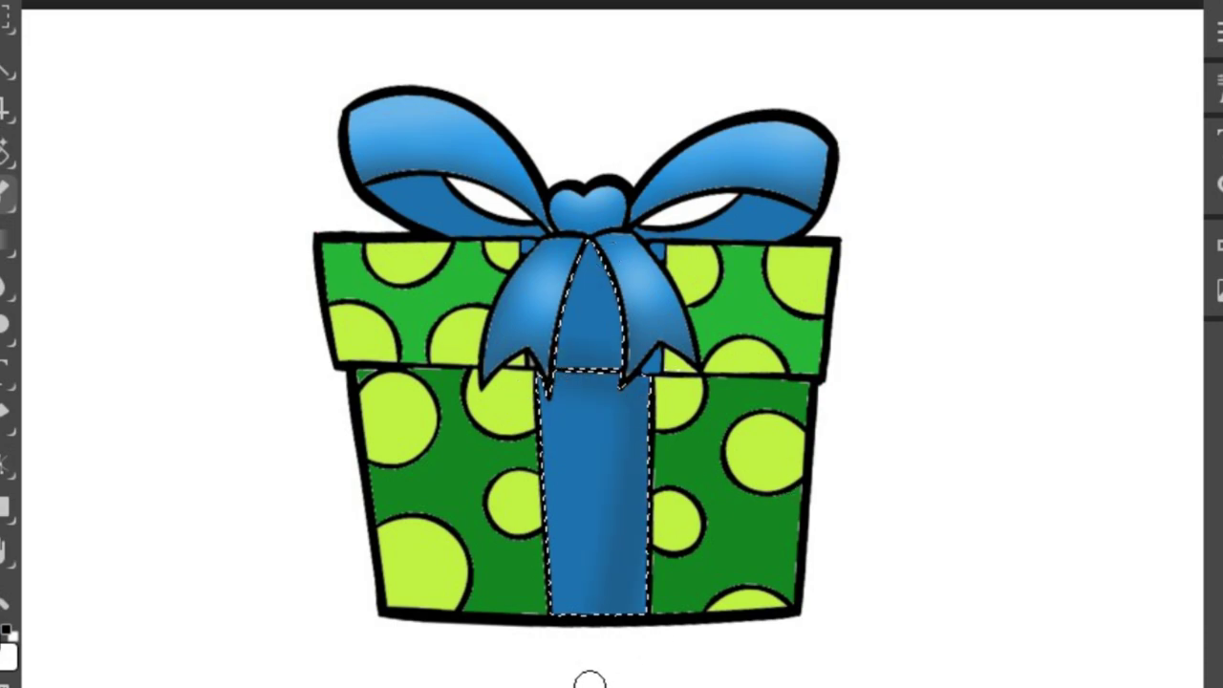
pyautogui.moveTo(600, 239); pyautogui.dragTo(612, 363)
# Check the brush settings and pick a very dark blue shading colour.
pyautogui.rightClick(441, 5)
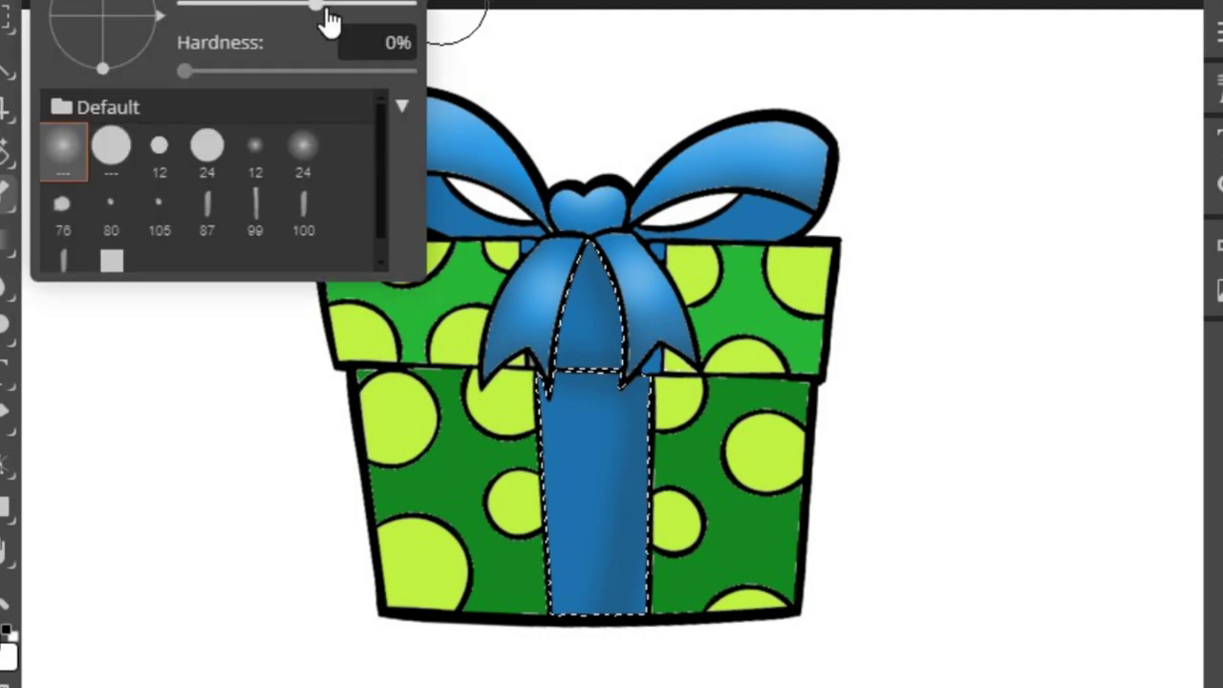
pyautogui.press('Escape')
pyautogui.rightClick(217, 15)
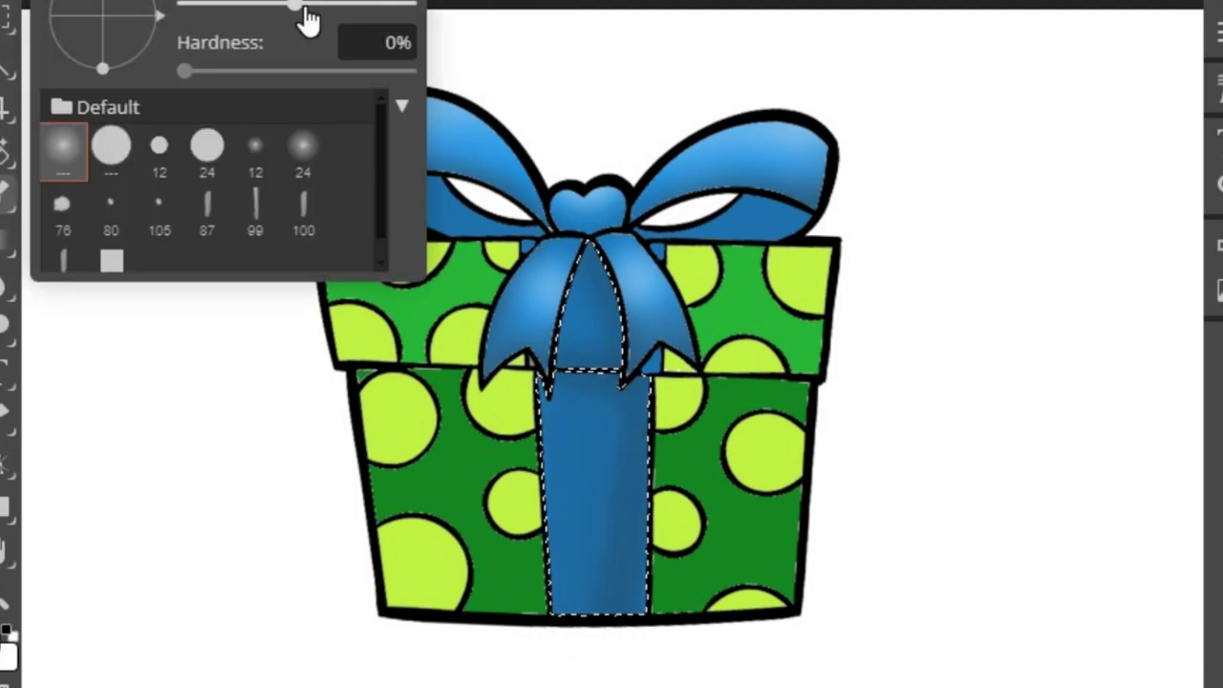
pyautogui.press('Escape')
pyautogui.click(6, 632)
pyautogui.click(786, 147)
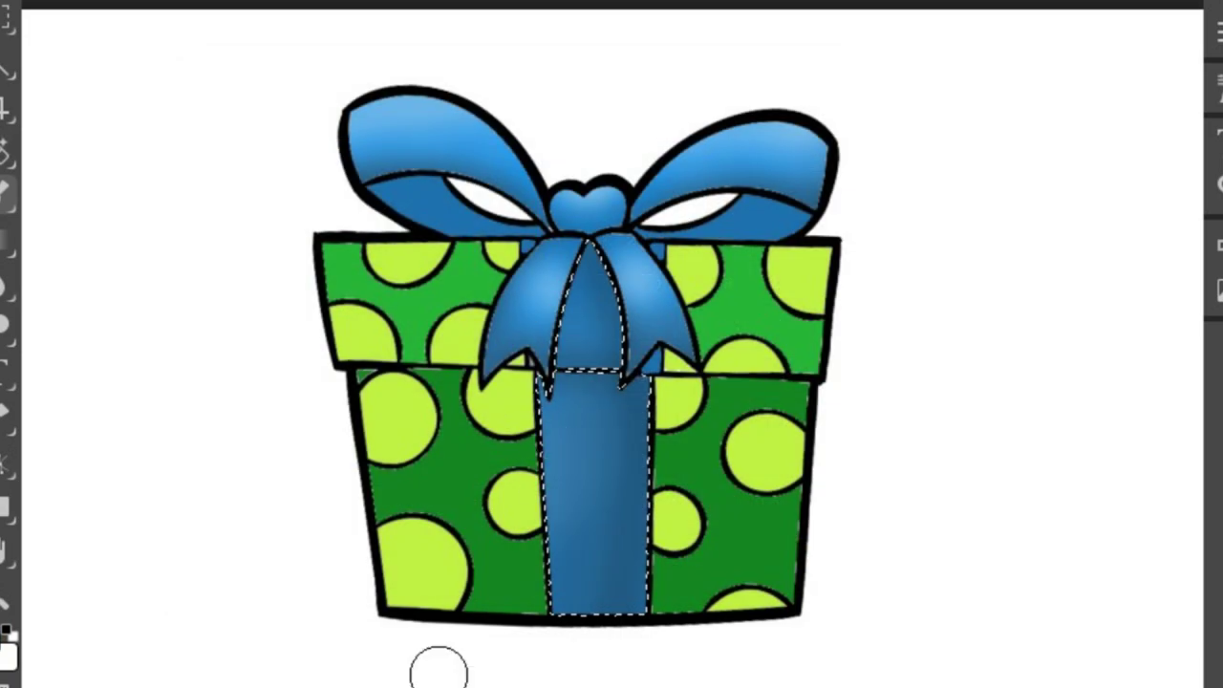
pyautogui.click(7, 631)
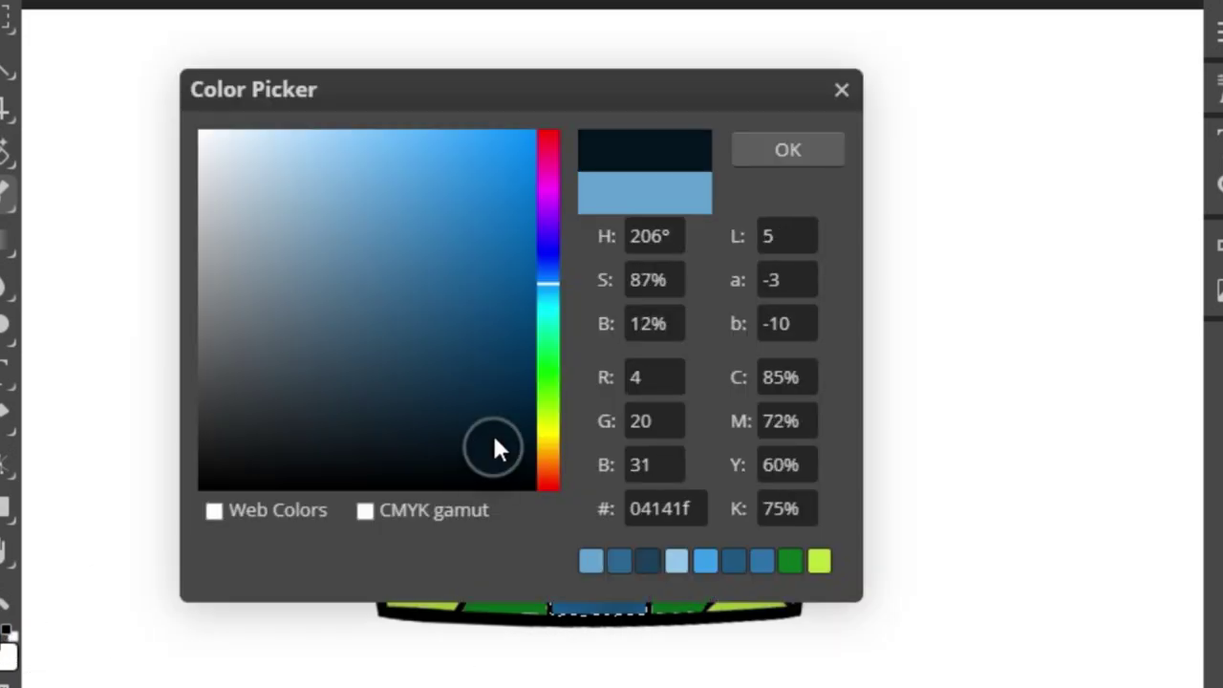
pyautogui.click(786, 146)
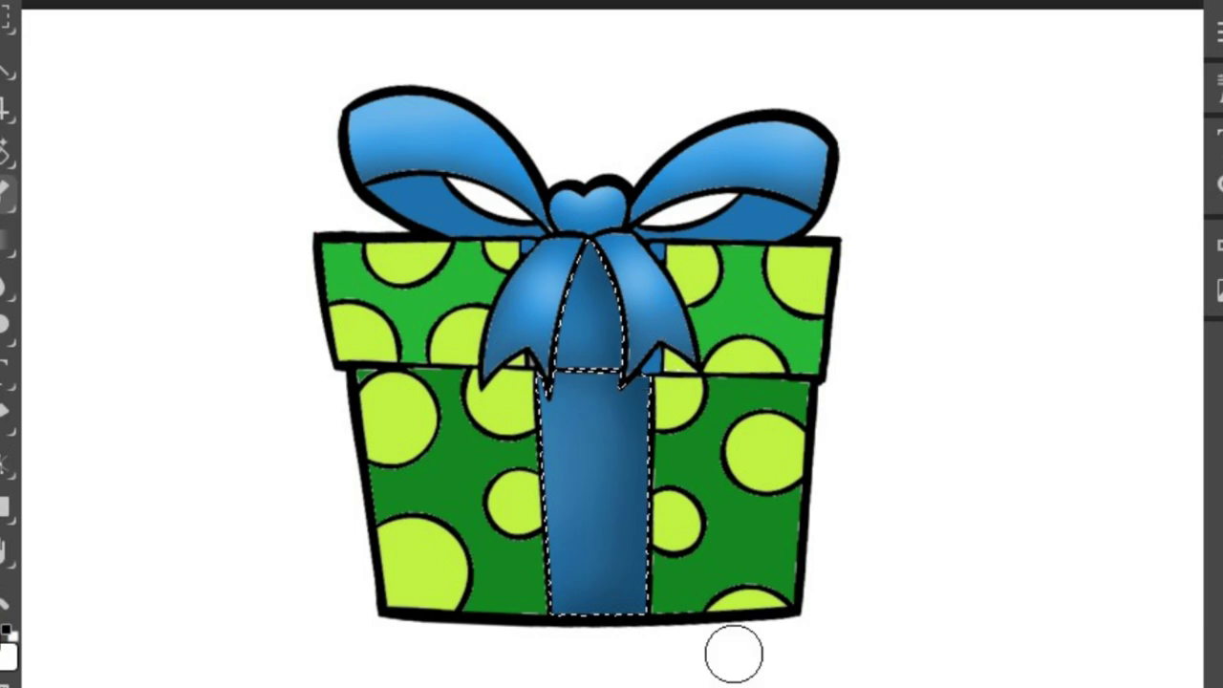
# Deselect the ribbon strip and clear a stray selection on the artwork.
pyautogui.hotkey('ctrl', 'd')
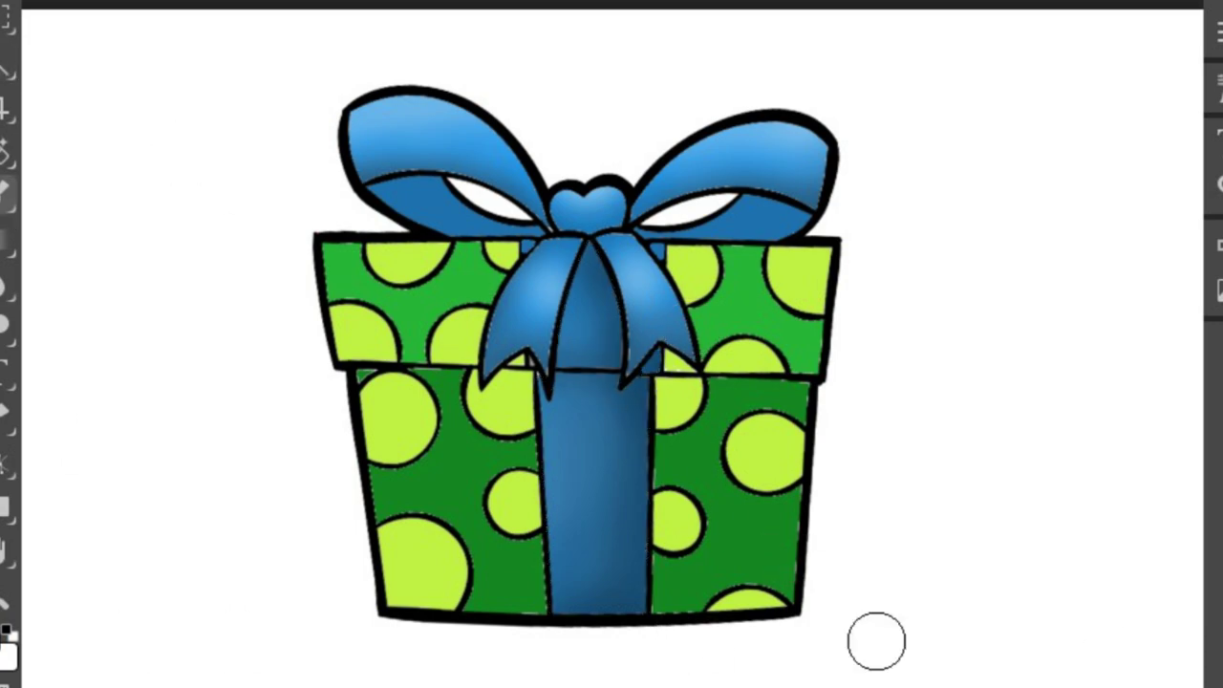
pyautogui.click(902, 680)
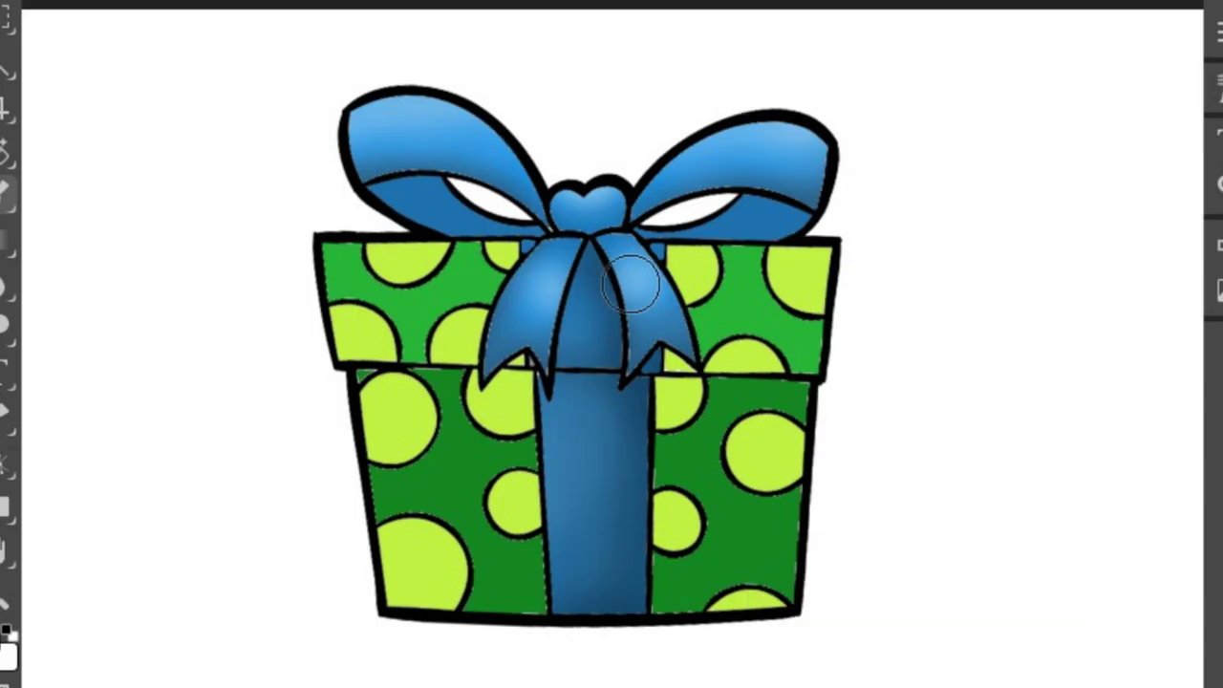
pyautogui.click(436, 288)
pyautogui.hotkey('ctrl', 'd')
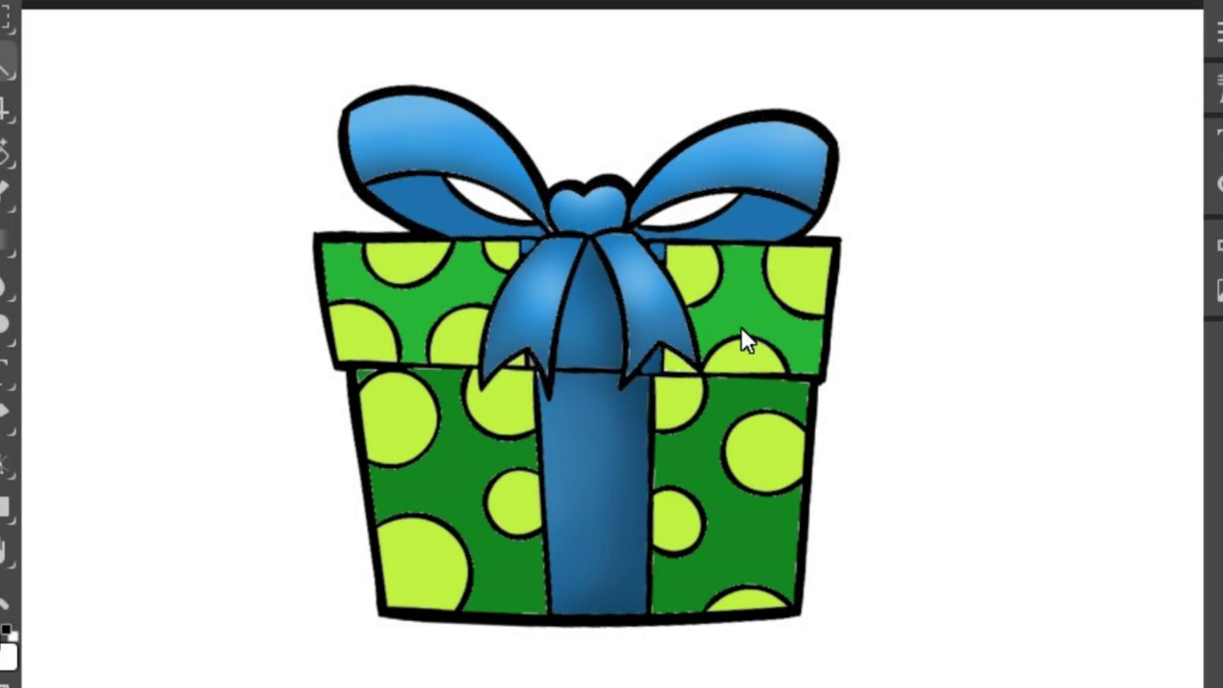
# Select the lid's green areas and soft-brush darker green shading across the lid.
pyautogui.click(8, 633)
pyautogui.click(431, 339)
pyautogui.click(786, 147)
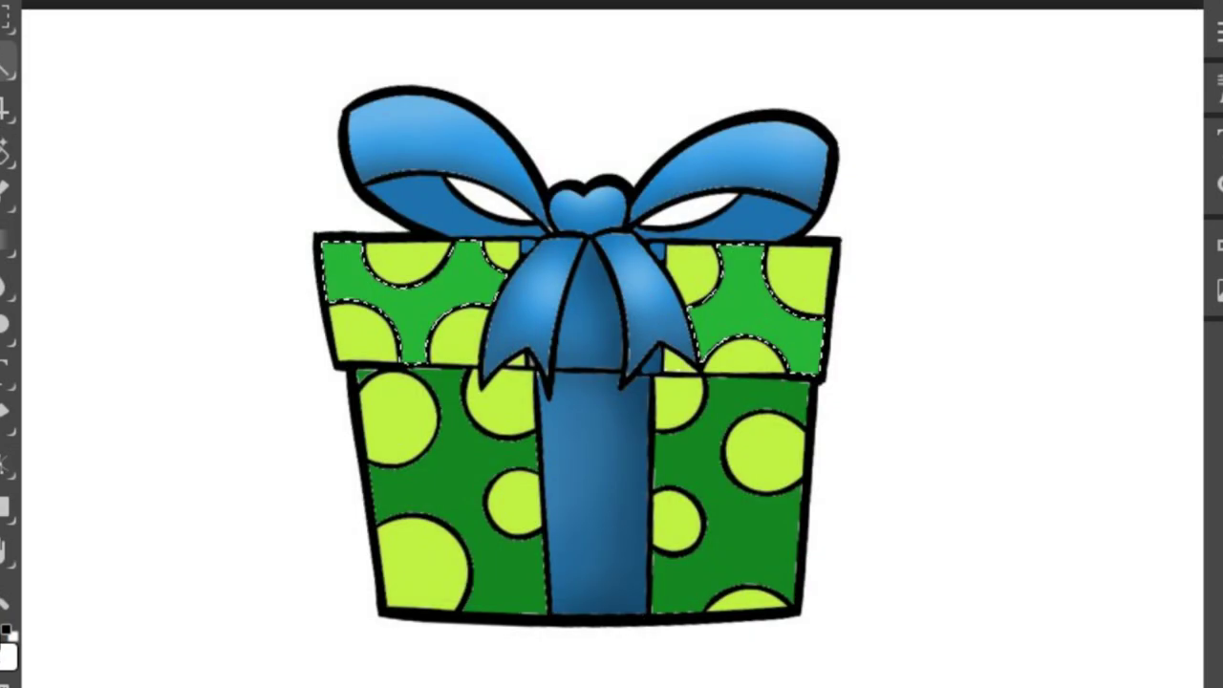
pyautogui.press('b')
pyautogui.moveTo(511, 296); pyautogui.dragTo(317, 222)
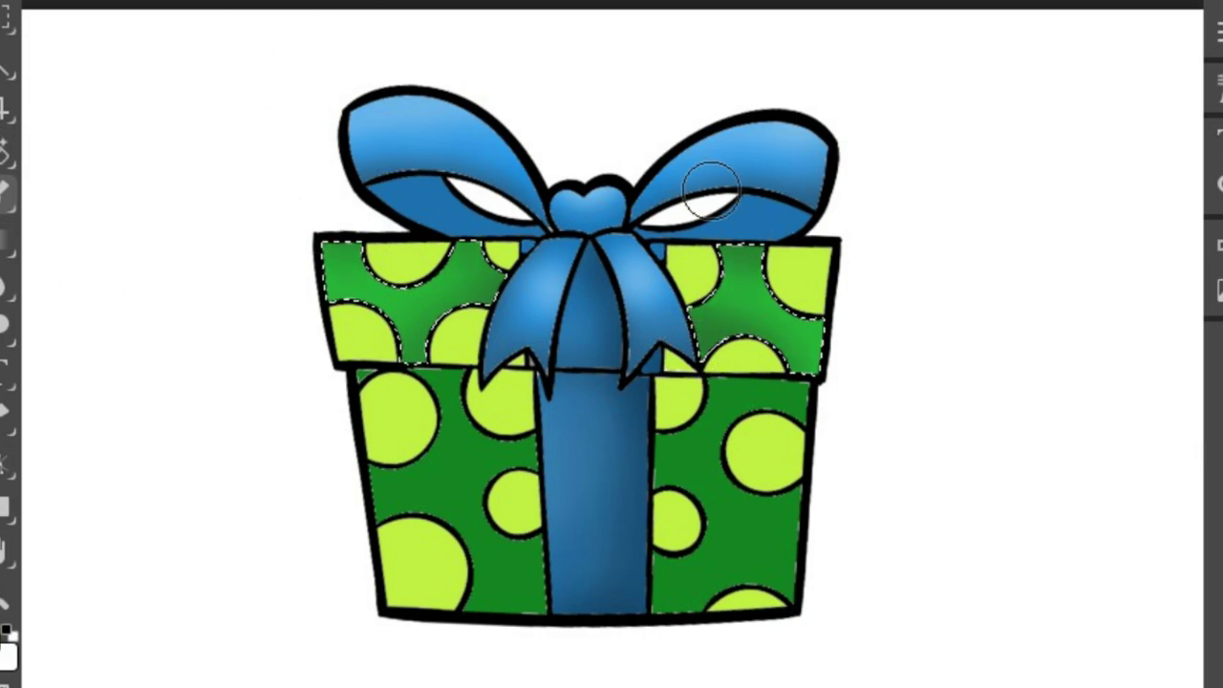
pyautogui.moveTo(711, 191); pyautogui.dragTo(674, 294)
# Brush lighter green highlights onto the green lid.
pyautogui.click(6, 632)
pyautogui.click(368, 272)
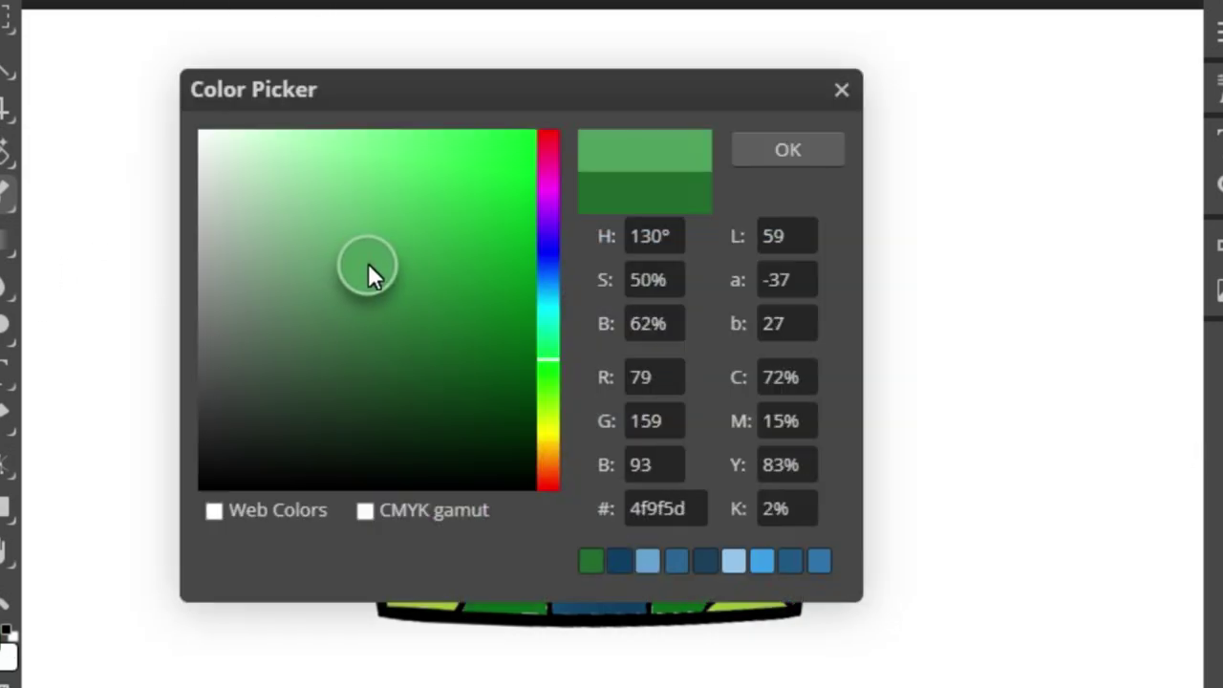
pyautogui.click(787, 150)
pyautogui.moveTo(413, 260); pyautogui.dragTo(347, 291)
pyautogui.moveTo(764, 287); pyautogui.dragTo(790, 319)
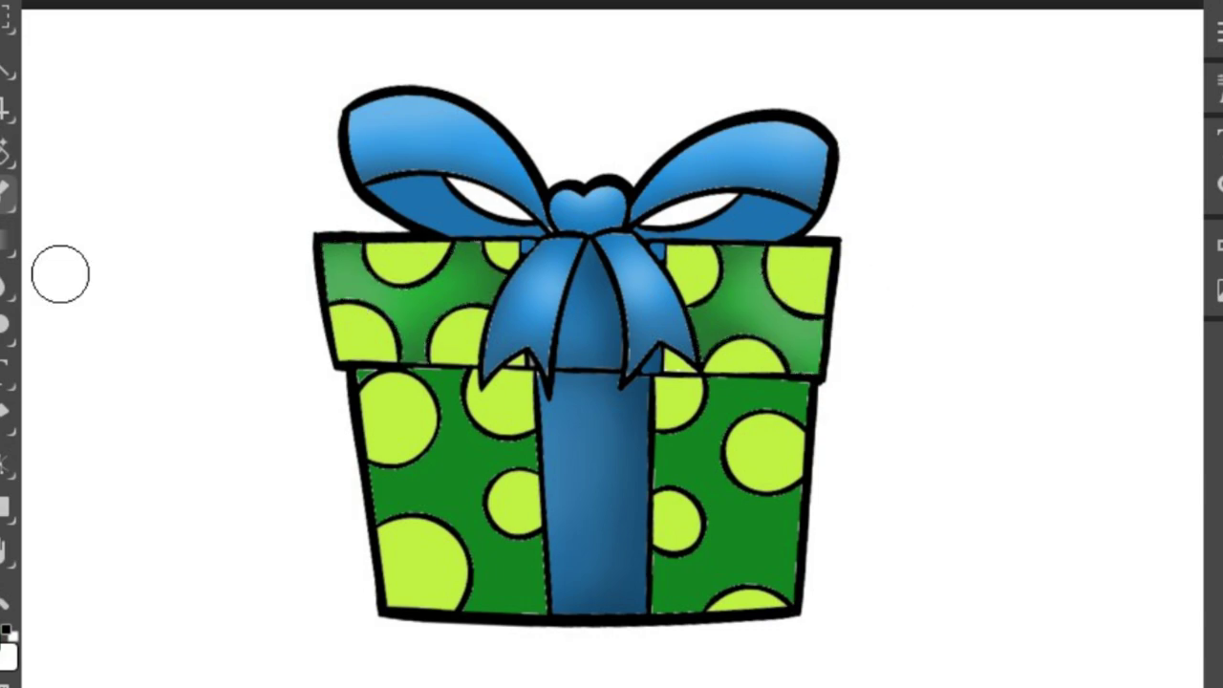
# Select both body green panels and shade their edges darker green.
pyautogui.click(6, 66)
pyautogui.click(732, 504)
pyautogui.click(6, 632)
pyautogui.click(786, 150)
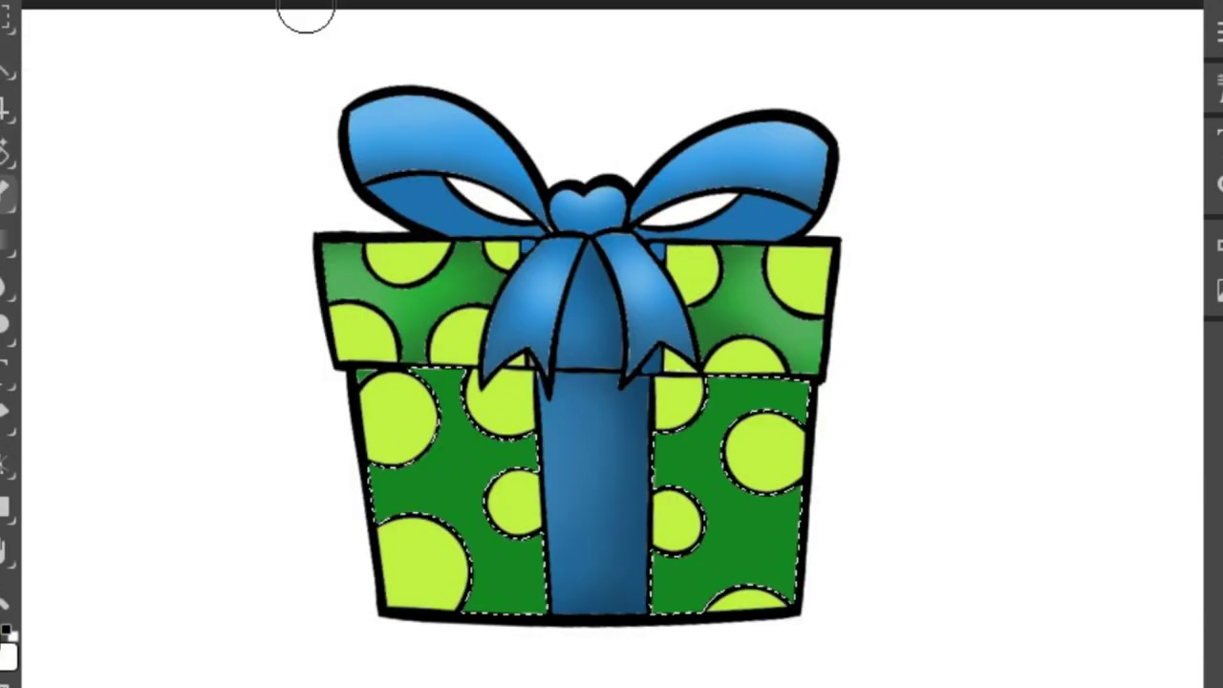
pyautogui.moveTo(372, 402); pyautogui.dragTo(516, 606)
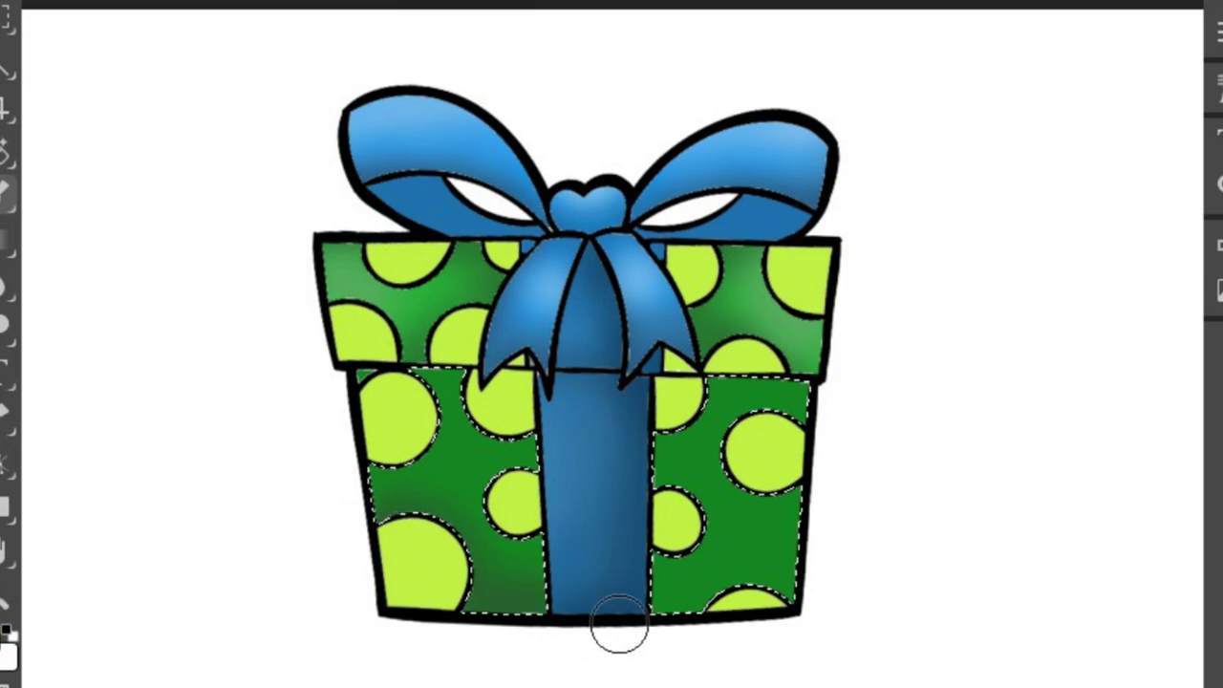
pyautogui.moveTo(659, 607); pyautogui.dragTo(769, 597)
pyautogui.moveTo(669, 389); pyautogui.dragTo(798, 382)
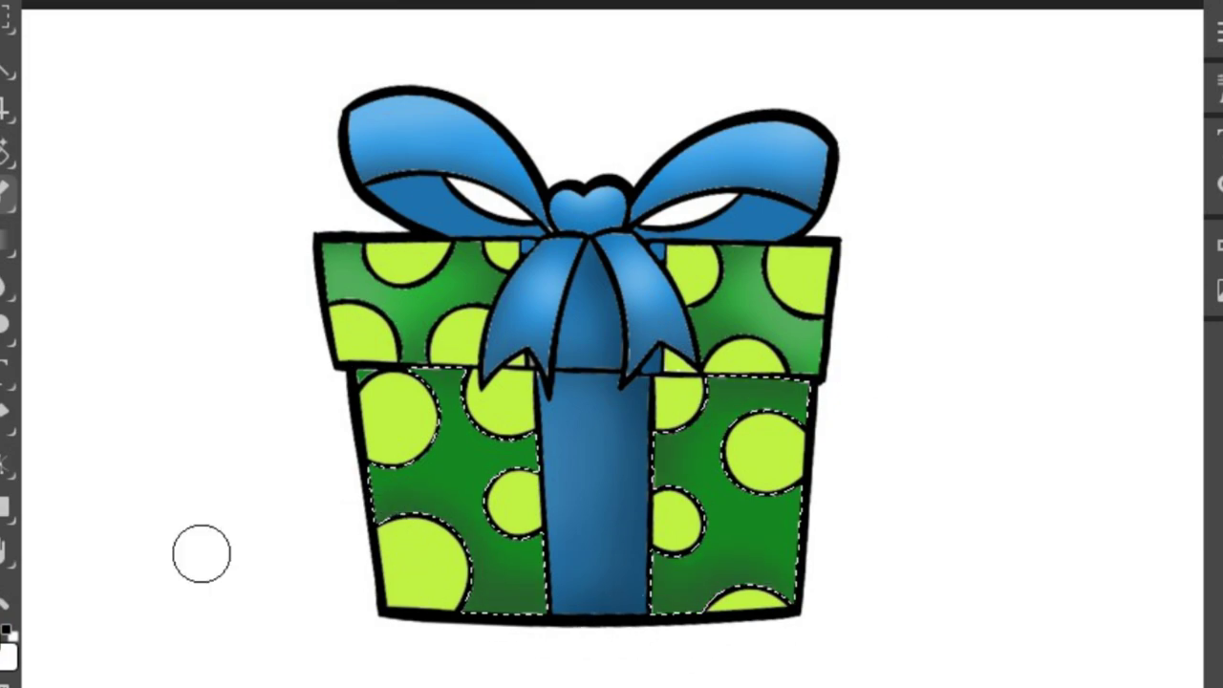
# Add lighter green highlights to the right and left body panels, then deselect.
pyautogui.click(7, 632)
pyautogui.click(786, 150)
pyautogui.moveTo(726, 430); pyautogui.dragTo(764, 516)
pyautogui.hotkey('ctrl', 'z')
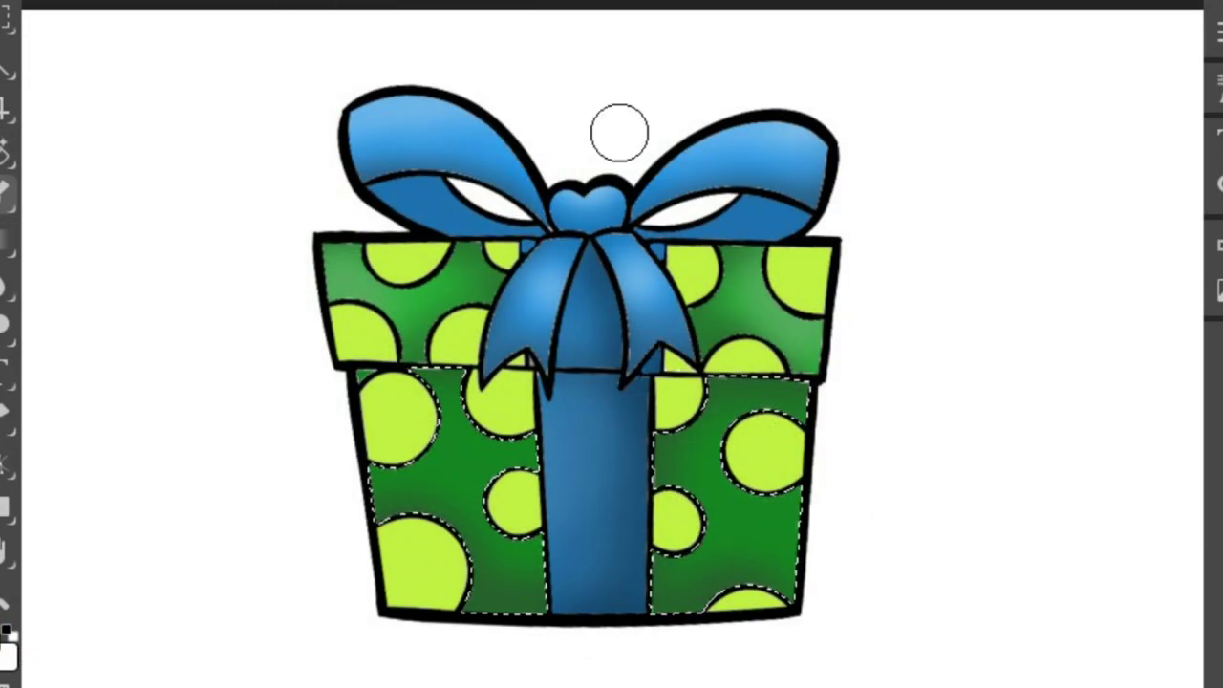
pyautogui.moveTo(707, 430); pyautogui.dragTo(784, 535)
pyautogui.moveTo(515, 445)
pyautogui.mouseDown()
pyautogui.moveTo(507, 491)
pyautogui.moveTo(421, 501)
pyautogui.mouseUp()
pyautogui.hotkey('ctrl', 'd')
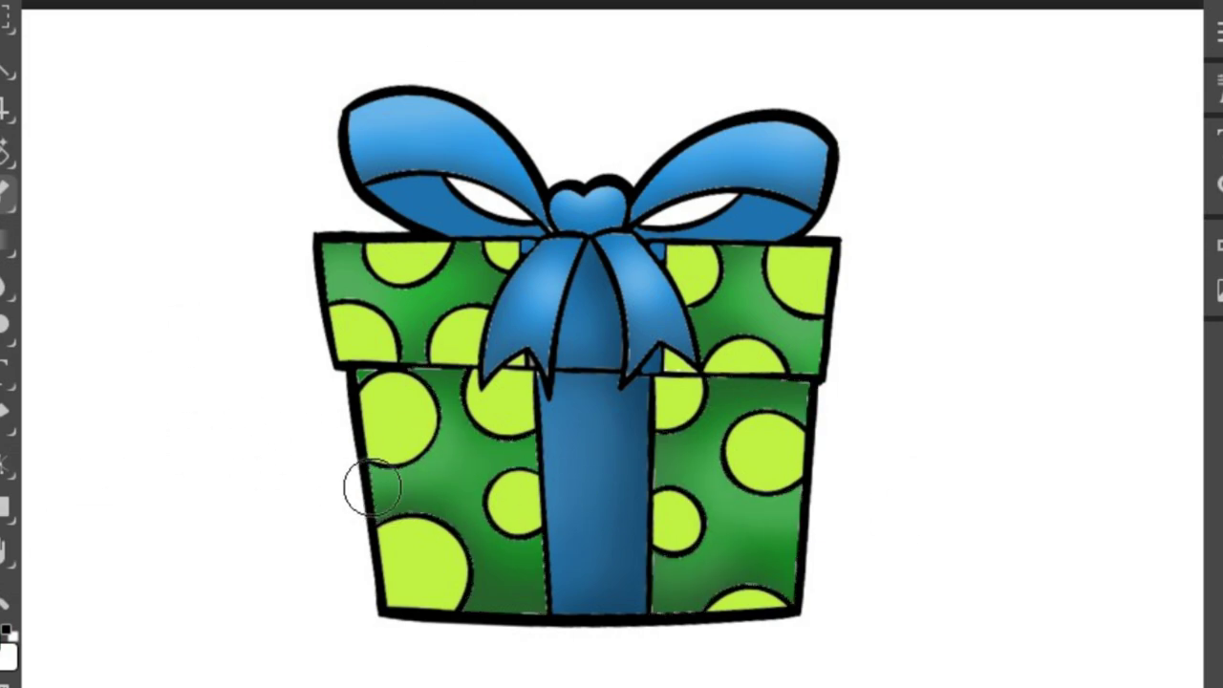
pyautogui.press('v')
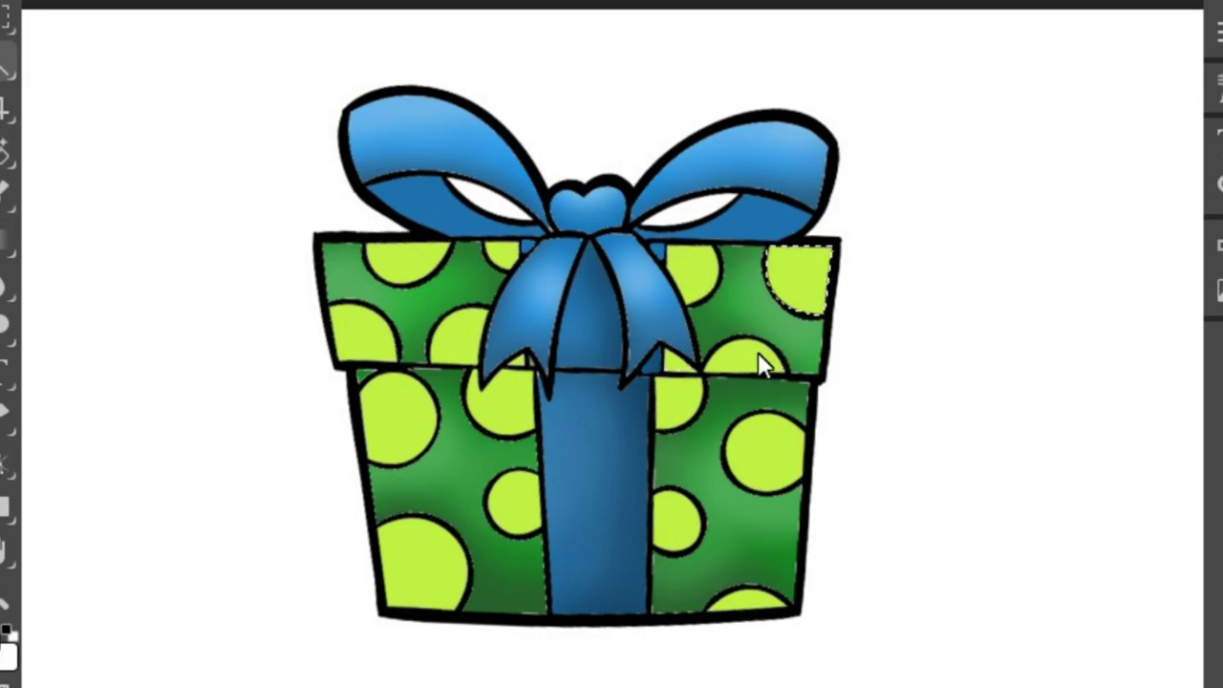
# Shade the edges of the selected lime dots on both sides with darker green.
pyautogui.click(7, 649)
pyautogui.click(480, 265)
pyautogui.press('Return')
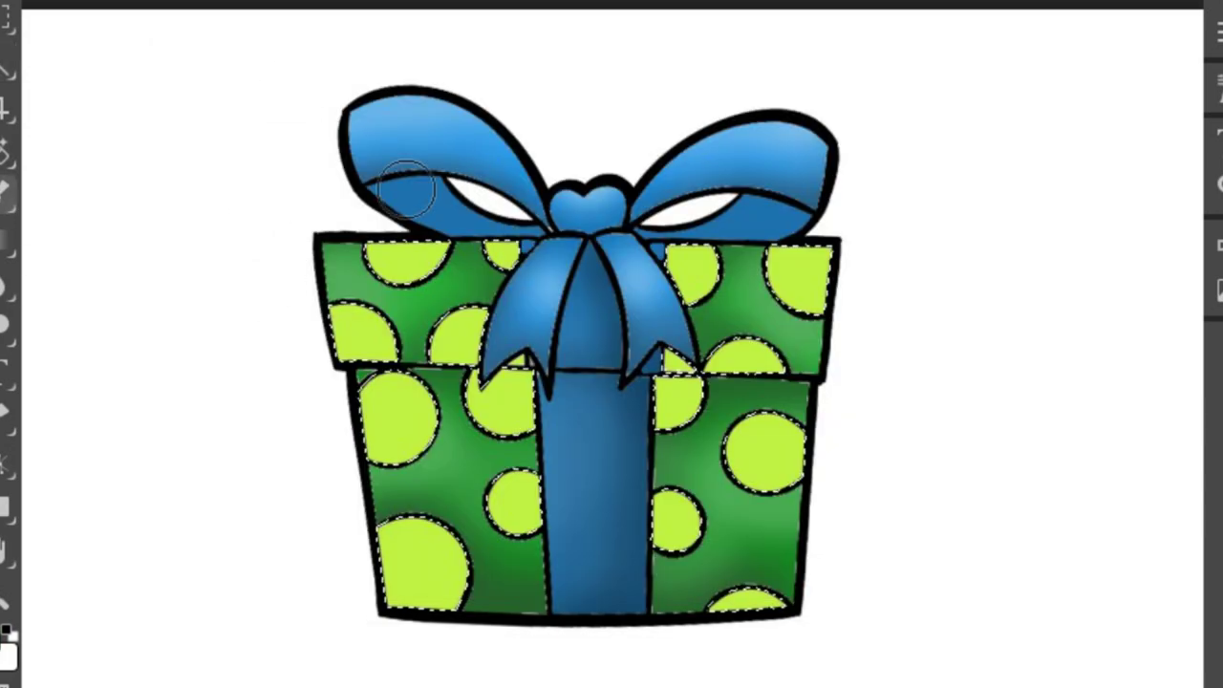
pyautogui.moveTo(354, 314)
pyautogui.mouseDown()
pyautogui.moveTo(410, 341)
pyautogui.moveTo(464, 622)
pyautogui.moveTo(487, 541)
pyautogui.mouseUp()
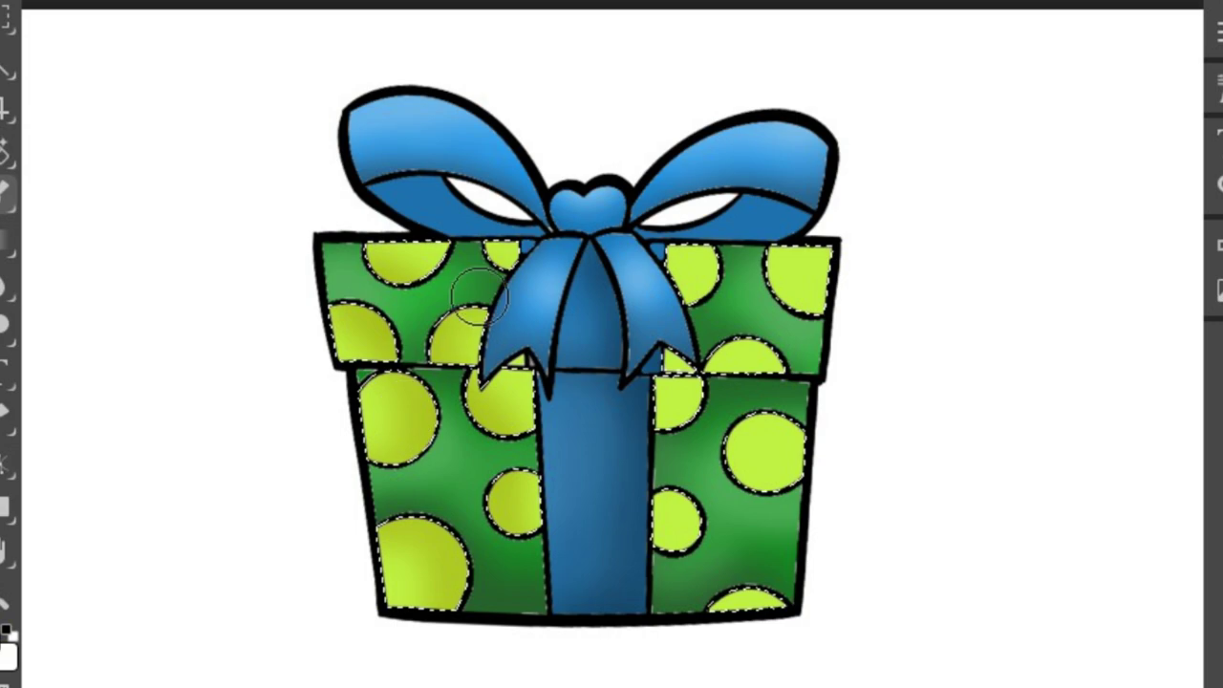
pyautogui.moveTo(703, 315)
pyautogui.mouseDown()
pyautogui.moveTo(758, 431)
pyautogui.moveTo(677, 519)
pyautogui.moveTo(688, 430)
pyautogui.mouseUp()
# With a smaller brush, add bright highlights to the lid and body dots, then deselect.
pyautogui.moveTo(259, 22); pyautogui.dragTo(274, 22)
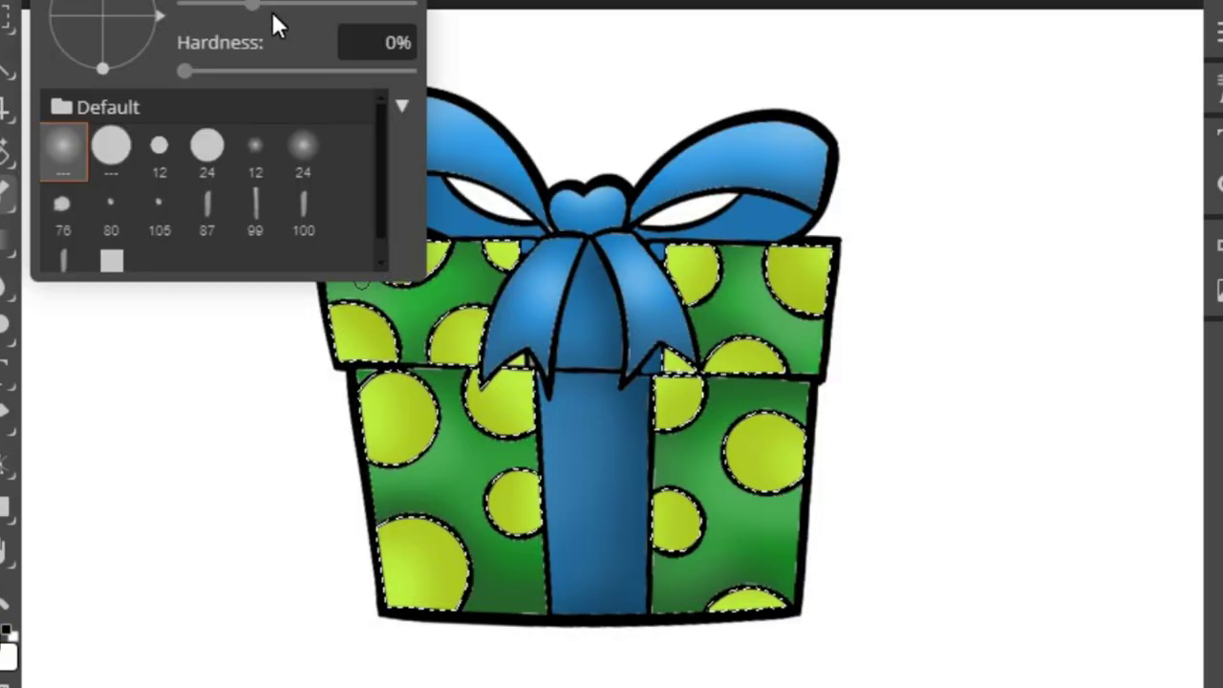
pyautogui.press('Return')
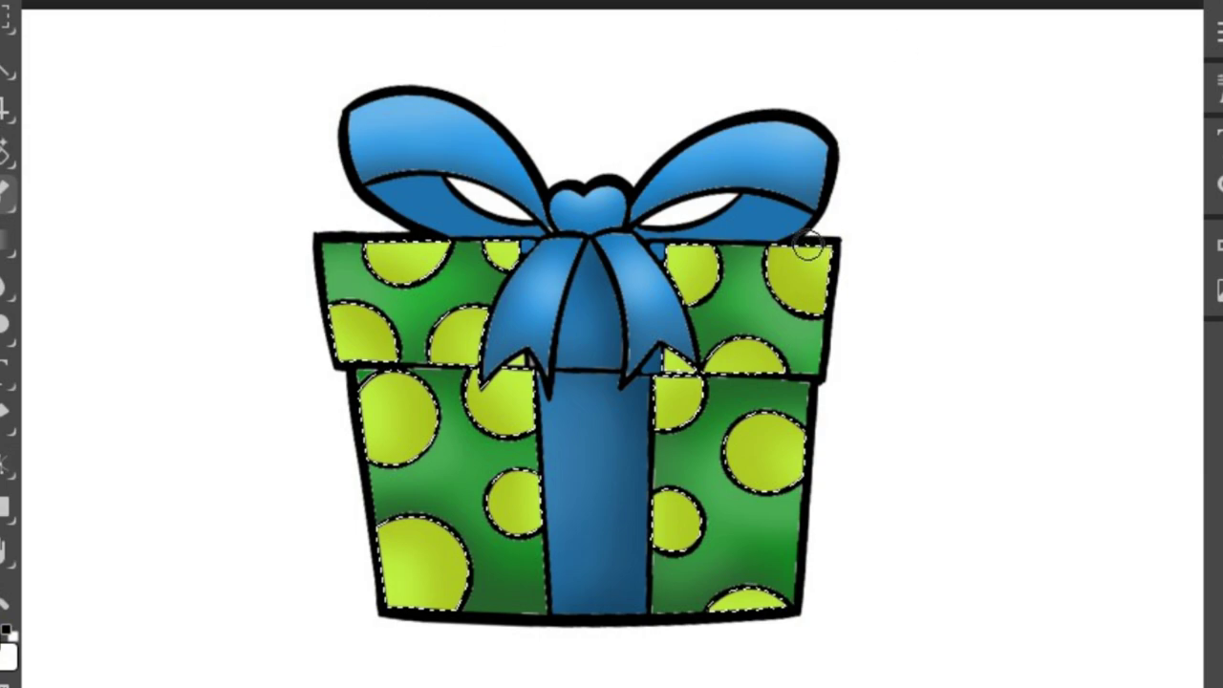
pyautogui.moveTo(808, 246); pyautogui.dragTo(810, 278)
pyautogui.moveTo(684, 252); pyautogui.dragTo(689, 279)
pyautogui.moveTo(743, 355); pyautogui.dragTo(755, 387)
pyautogui.moveTo(808, 445); pyautogui.dragTo(779, 458)
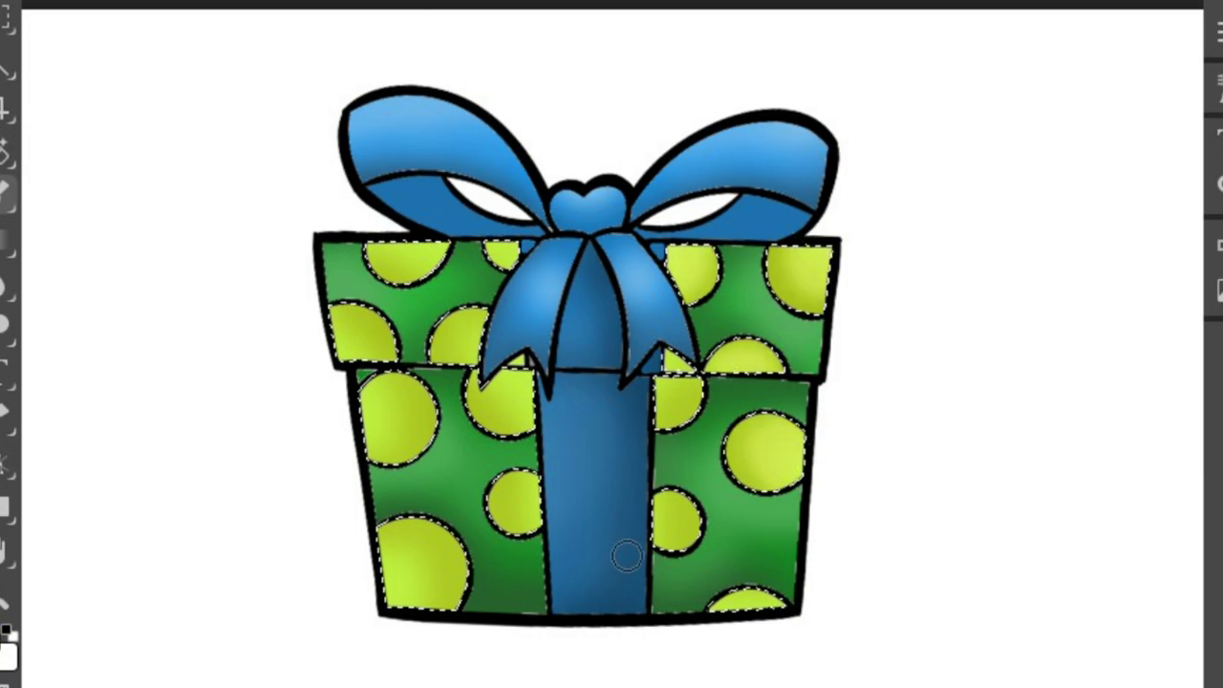
pyautogui.moveTo(410, 549); pyautogui.dragTo(404, 601)
pyautogui.moveTo(378, 397); pyautogui.dragTo(397, 439)
pyautogui.moveTo(349, 325); pyautogui.dragTo(368, 354)
pyautogui.moveTo(392, 243); pyautogui.dragTo(411, 273)
pyautogui.moveTo(454, 320); pyautogui.dragTo(472, 346)
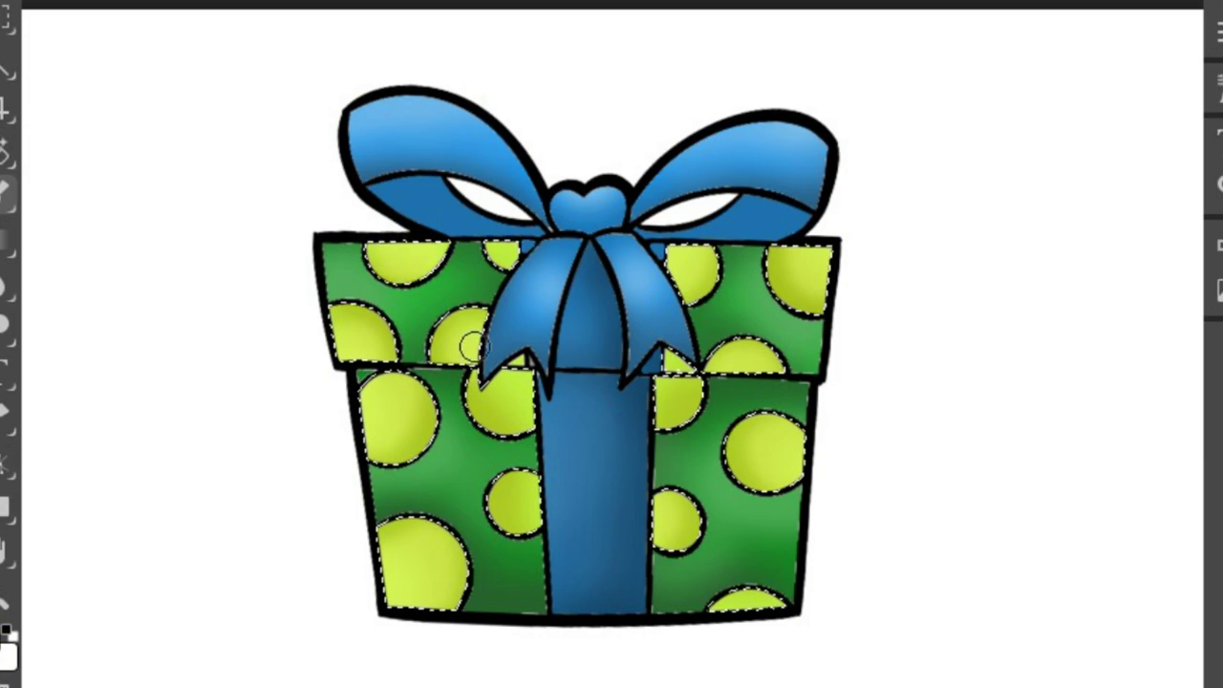
pyautogui.hotkey('ctrl', 'd')
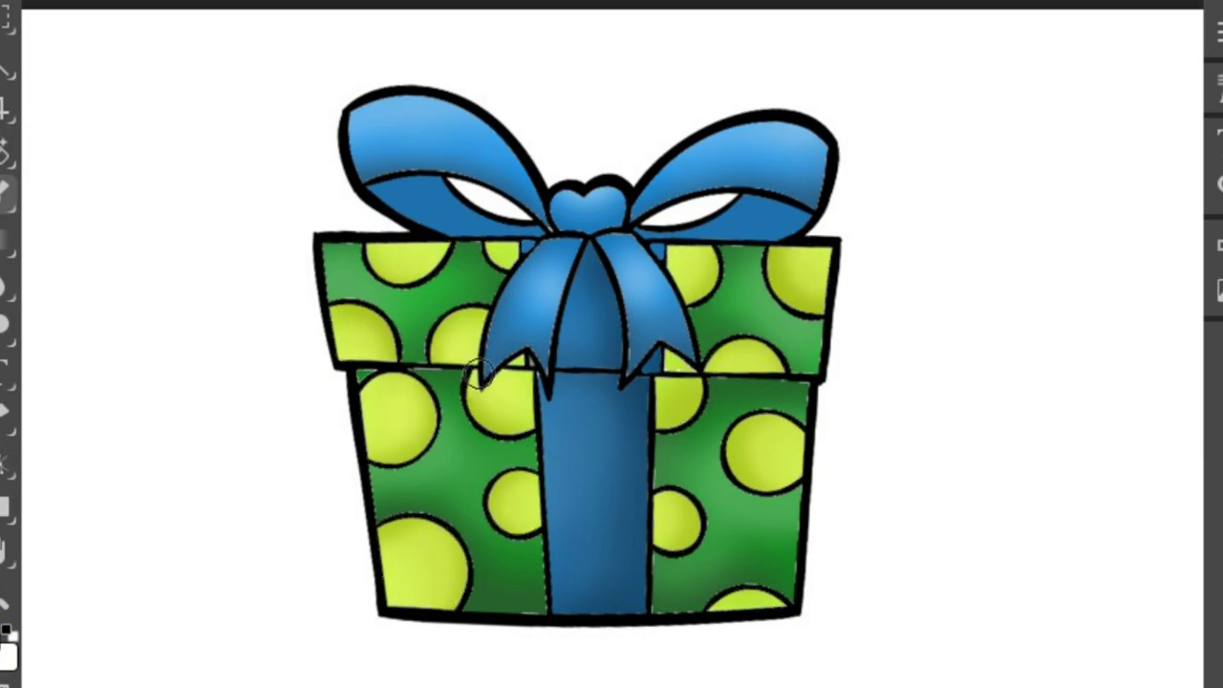